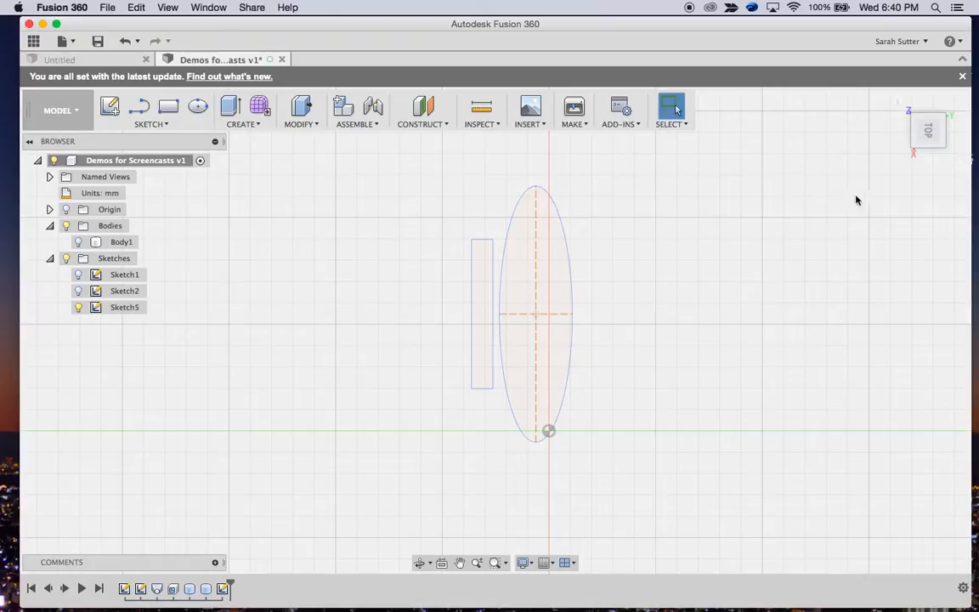
# Loft a new body between the upper ellipse profile and the lower rectangle profile, using the Centerline guide type
pyautogui.moveTo(926, 150)
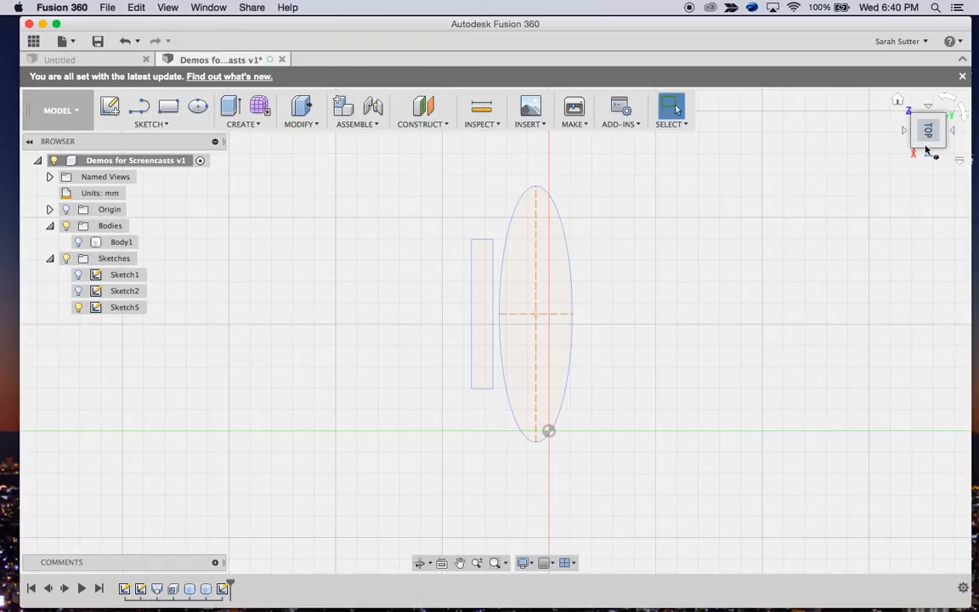
pyautogui.moveTo(926, 151)
pyautogui.mouseDown()
pyautogui.moveTo(913, 107)
pyautogui.moveTo(878, 53)
pyautogui.moveTo(797, 62)
pyautogui.moveTo(807, 76)
pyautogui.moveTo(805, 68)
pyautogui.mouseUp()
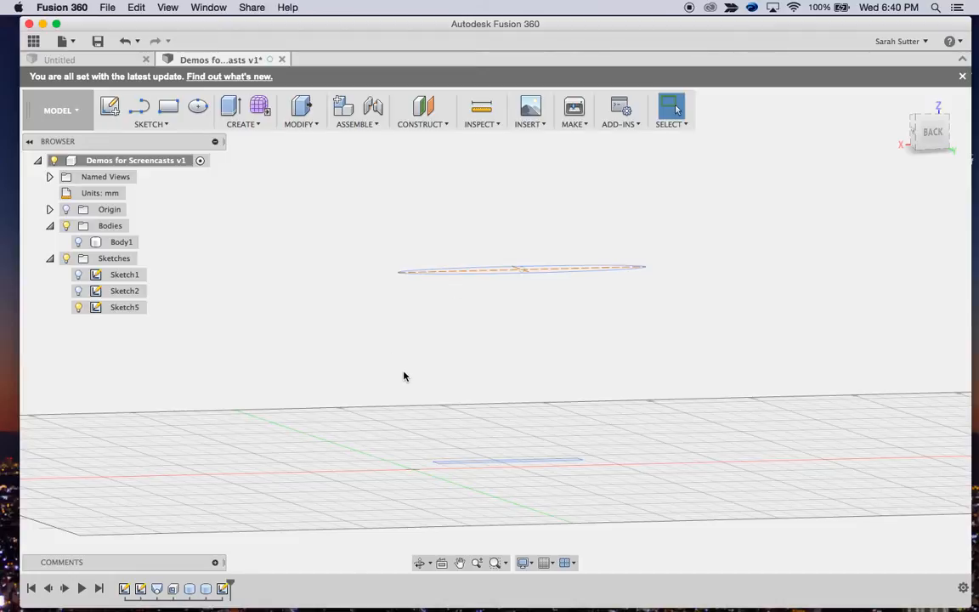
pyautogui.click(233, 111)
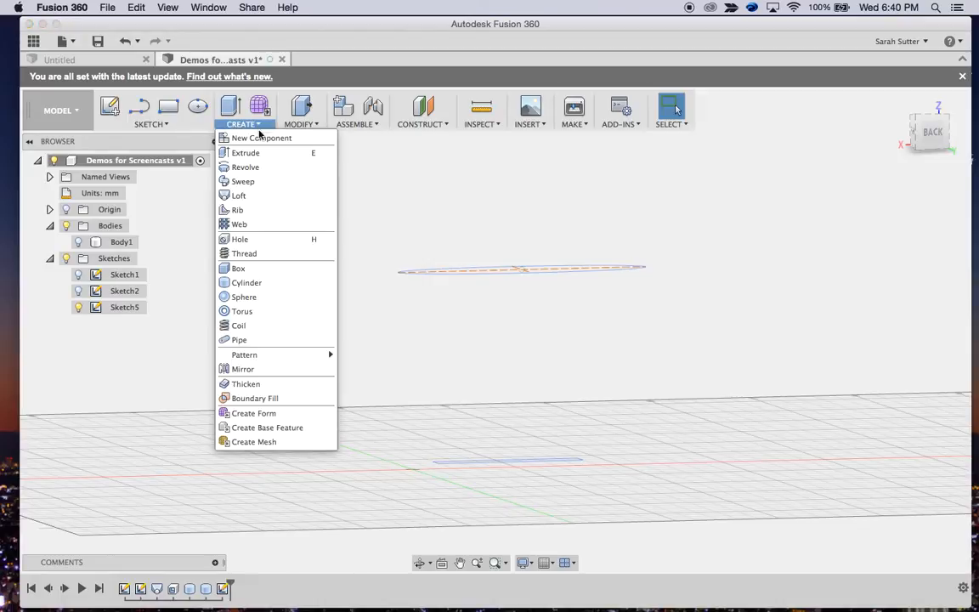
pyautogui.click(245, 200)
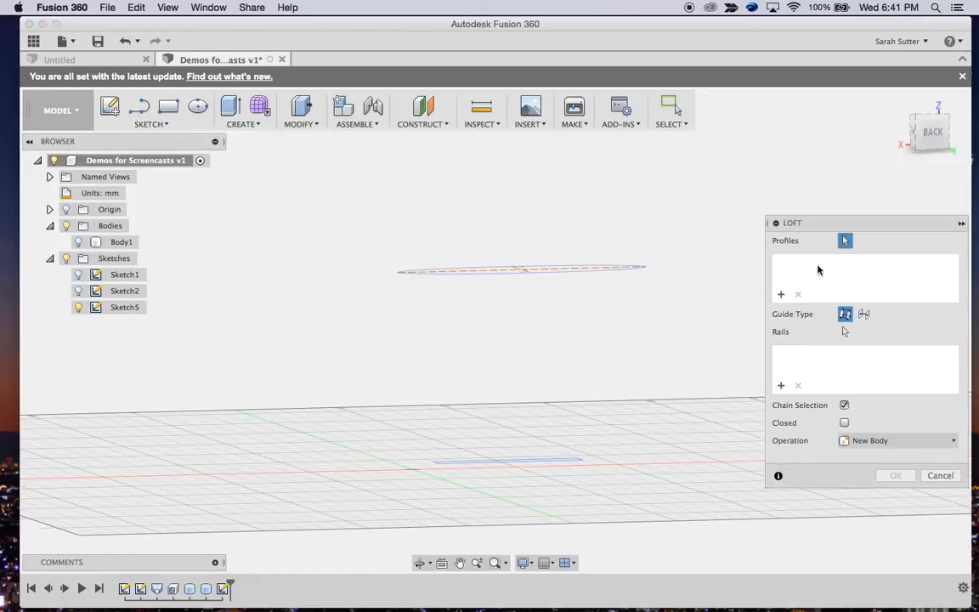
pyautogui.click(613, 271)
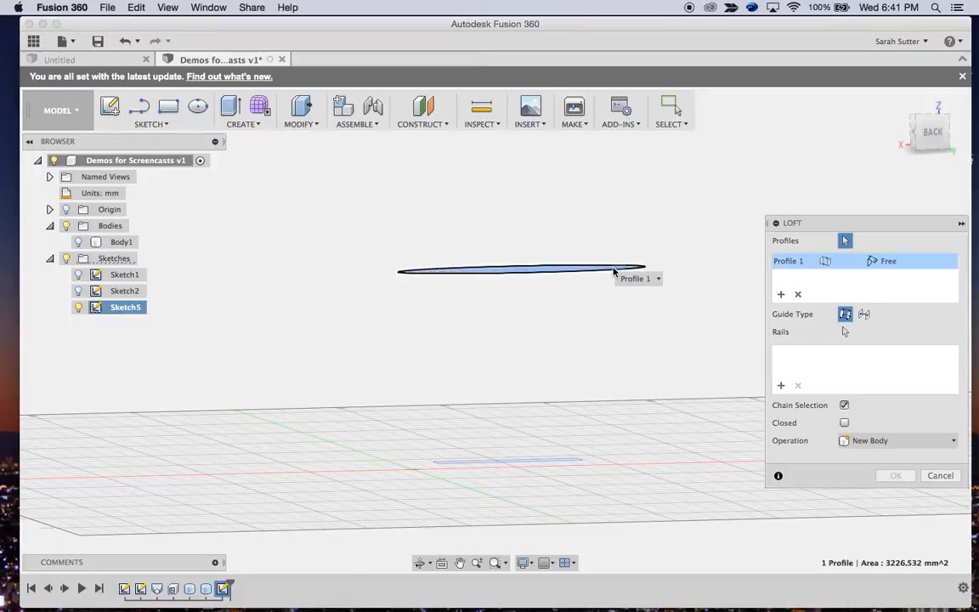
pyautogui.click(561, 462)
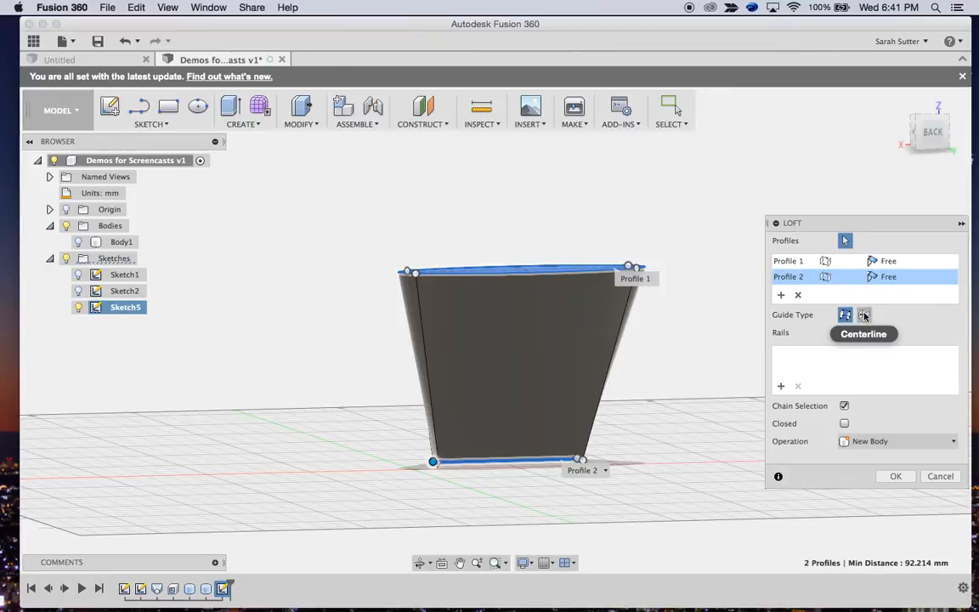
pyautogui.click(864, 315)
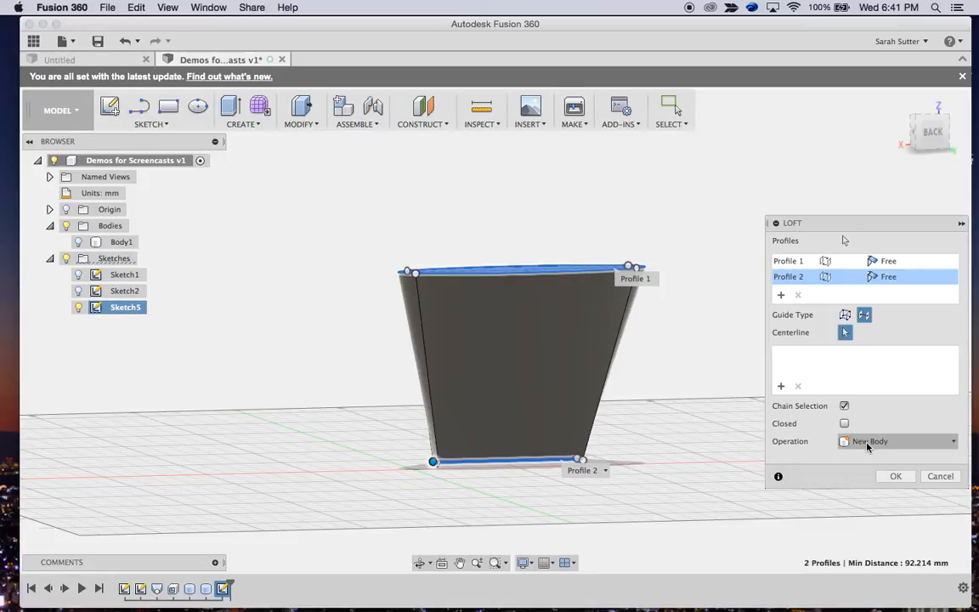
pyautogui.click(896, 476)
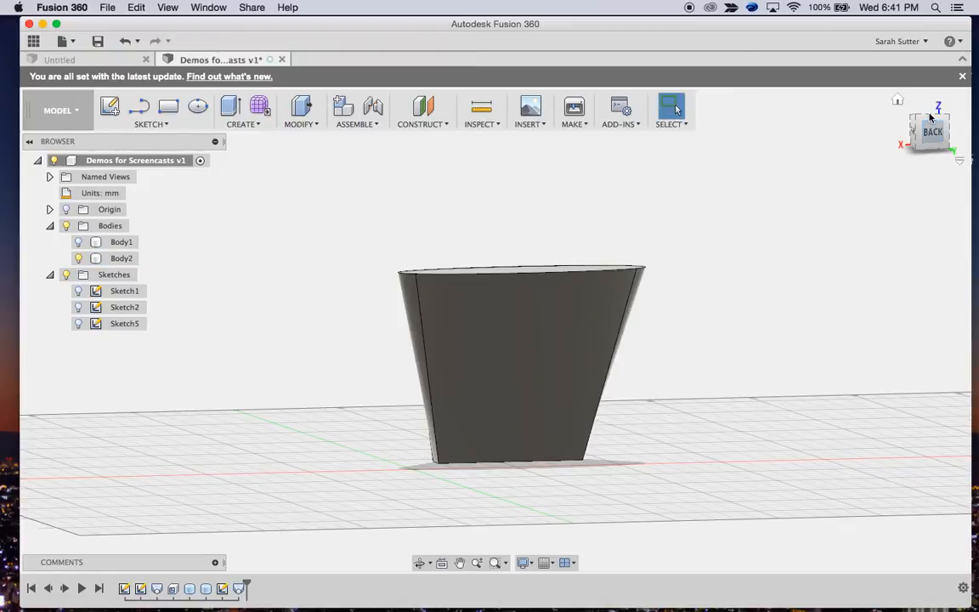
# Tilt the lofted body's elliptical top face by a 30-degree X angle with a free move of the face
pyautogui.moveTo(931, 119); pyautogui.dragTo(903, 169)
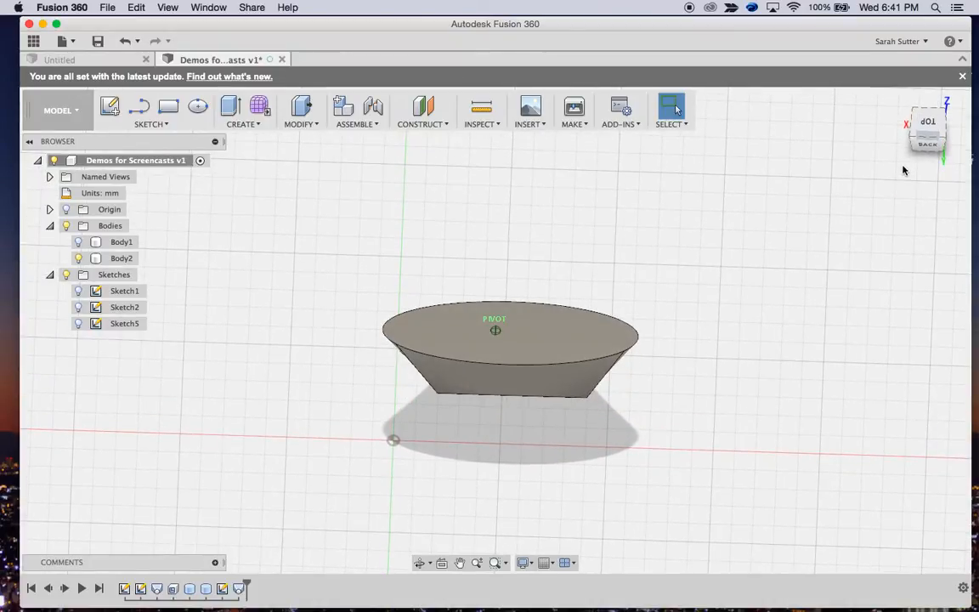
pyautogui.click(528, 351)
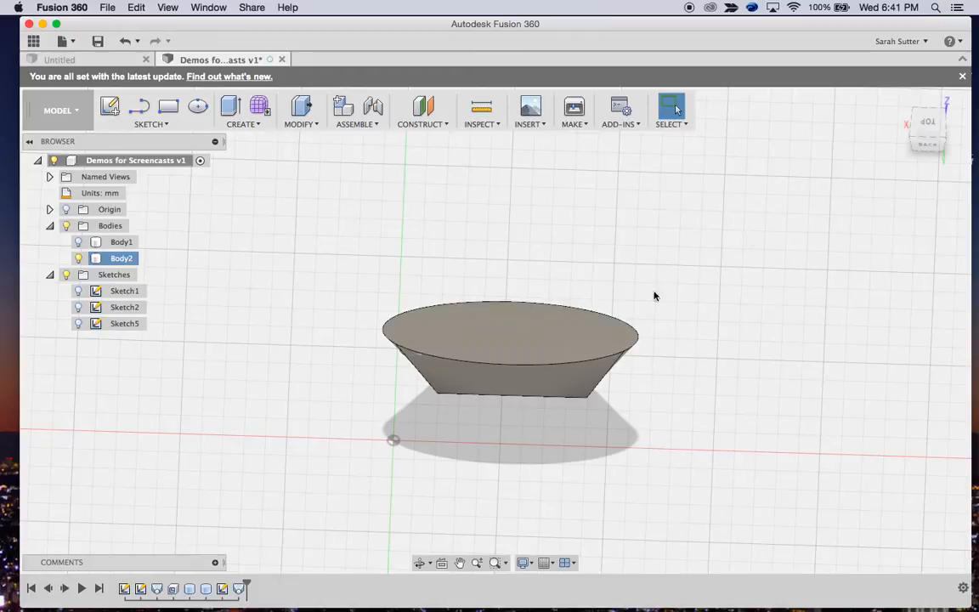
pyautogui.moveTo(928, 129); pyautogui.dragTo(932, 84)
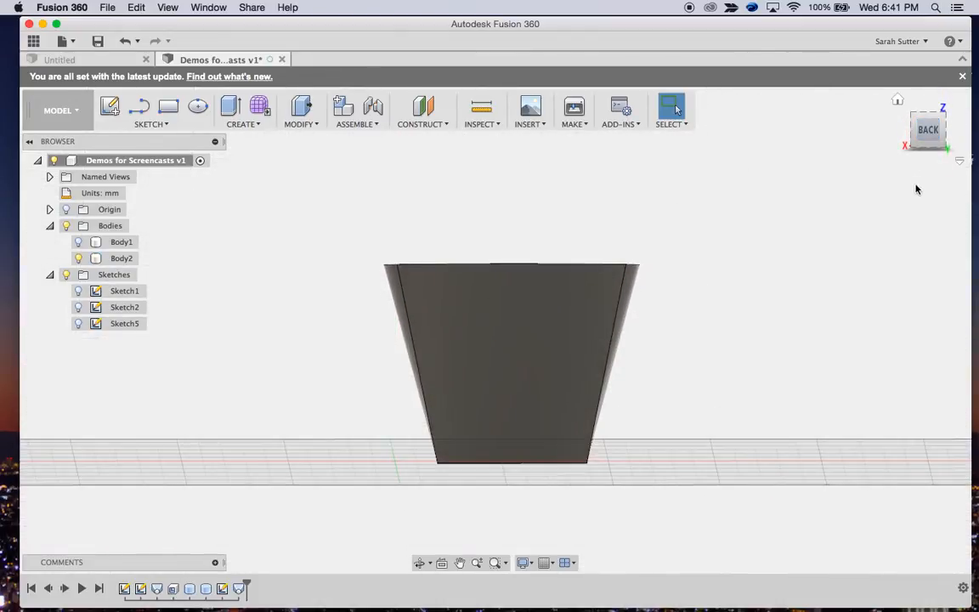
pyautogui.moveTo(922, 127)
pyautogui.mouseDown()
pyautogui.moveTo(939, 130)
pyautogui.moveTo(21, 129)
pyautogui.moveTo(96, 136)
pyautogui.moveTo(94, 127)
pyautogui.mouseUp()
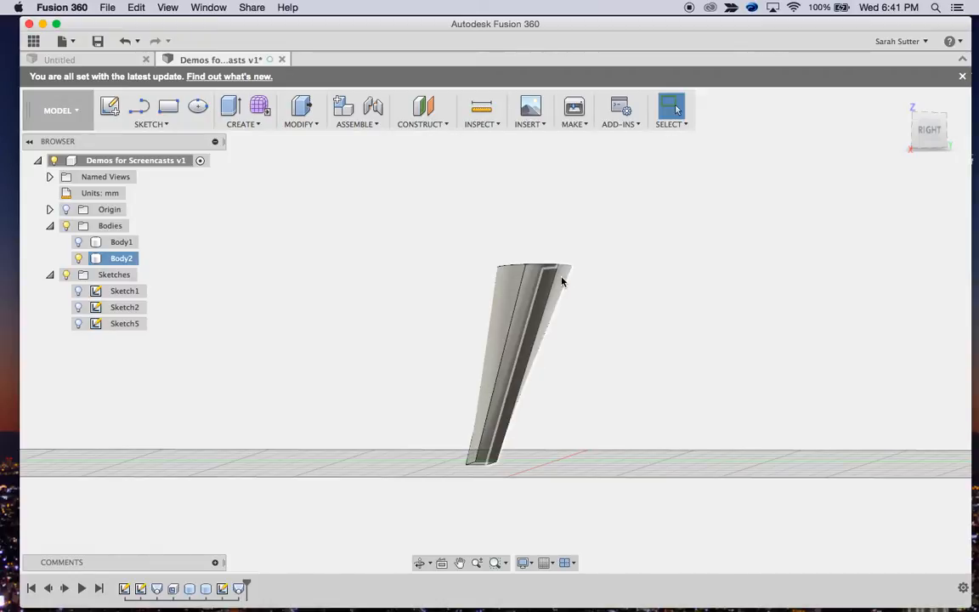
pyautogui.moveTo(932, 120); pyautogui.dragTo(930, 130)
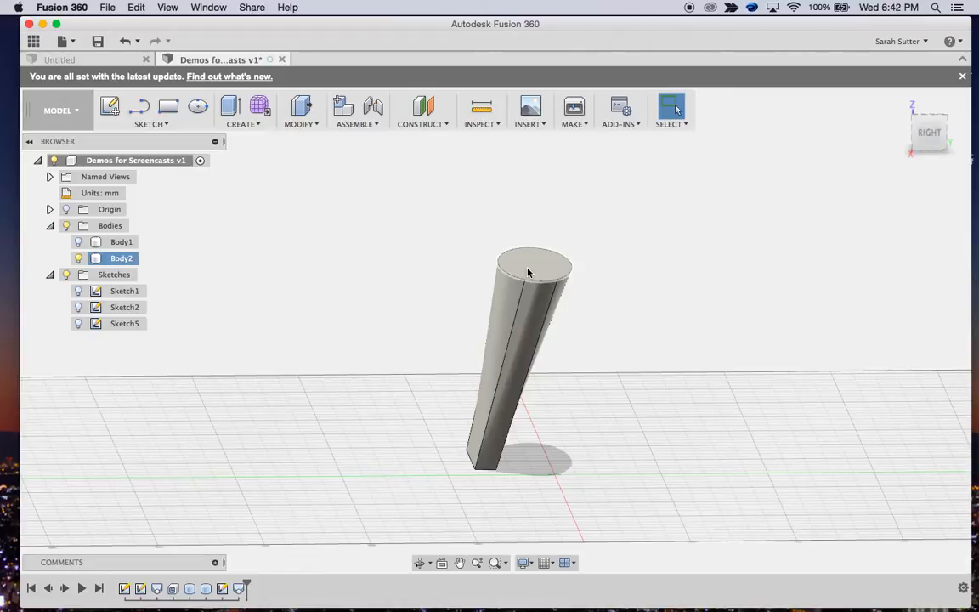
pyautogui.press('m')
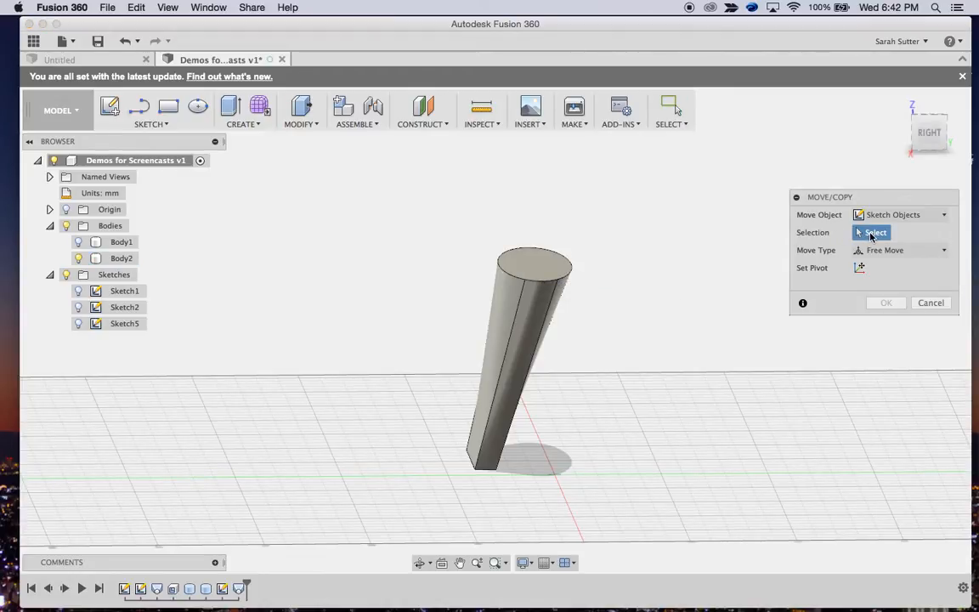
pyautogui.click(892, 215)
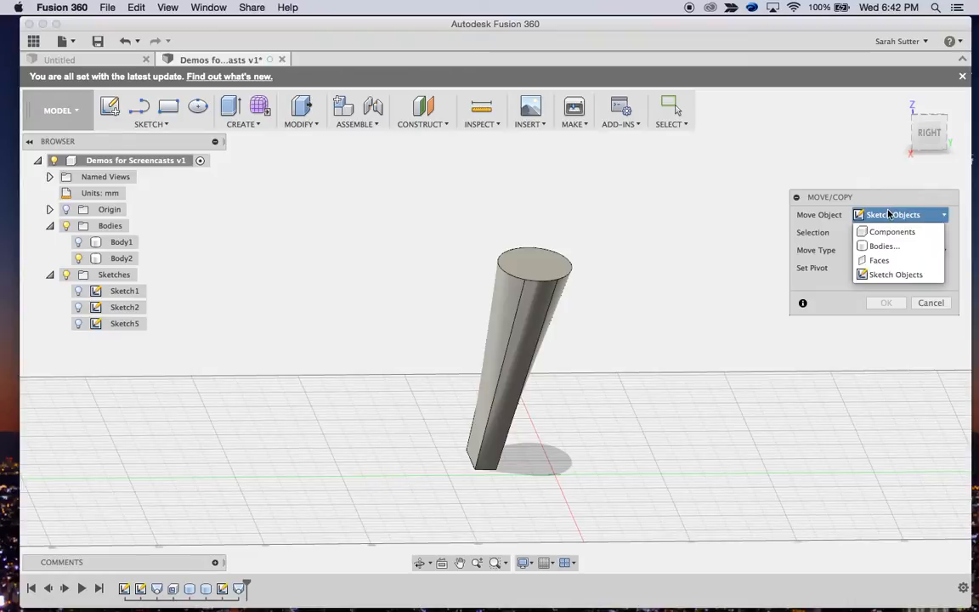
pyautogui.click(879, 260)
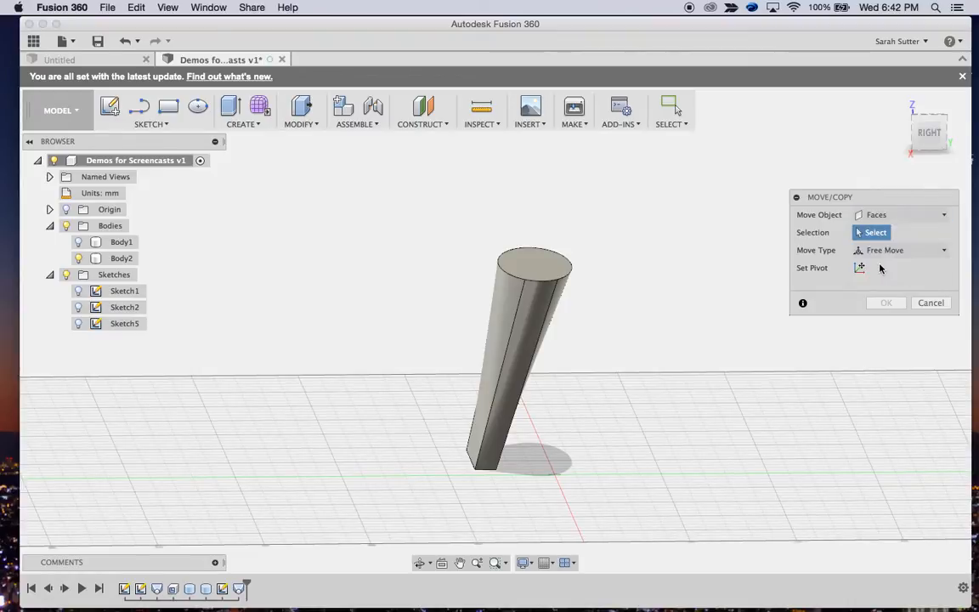
pyautogui.click(530, 266)
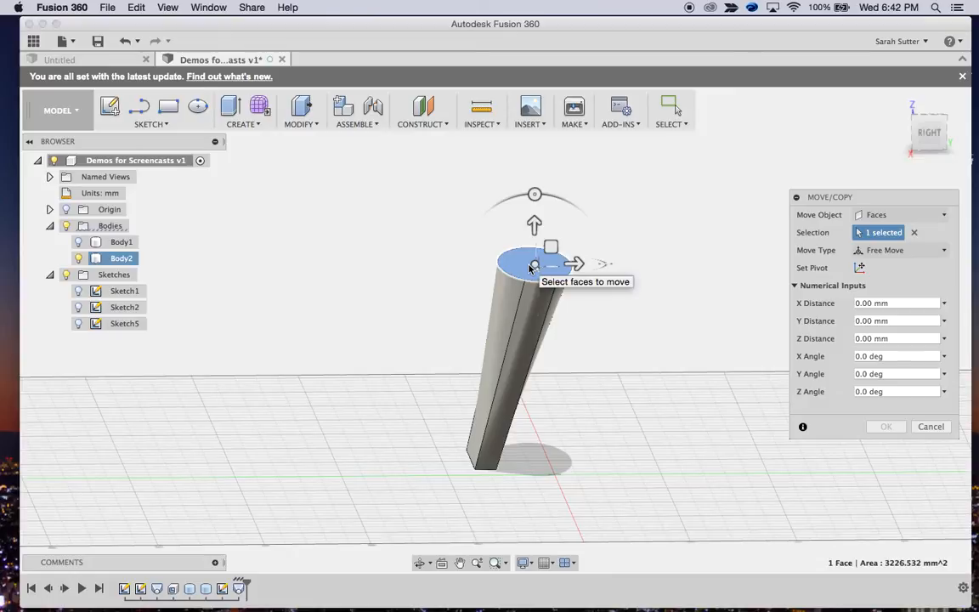
pyautogui.click(534, 195)
pyautogui.moveTo(538, 196); pyautogui.dragTo(511, 221)
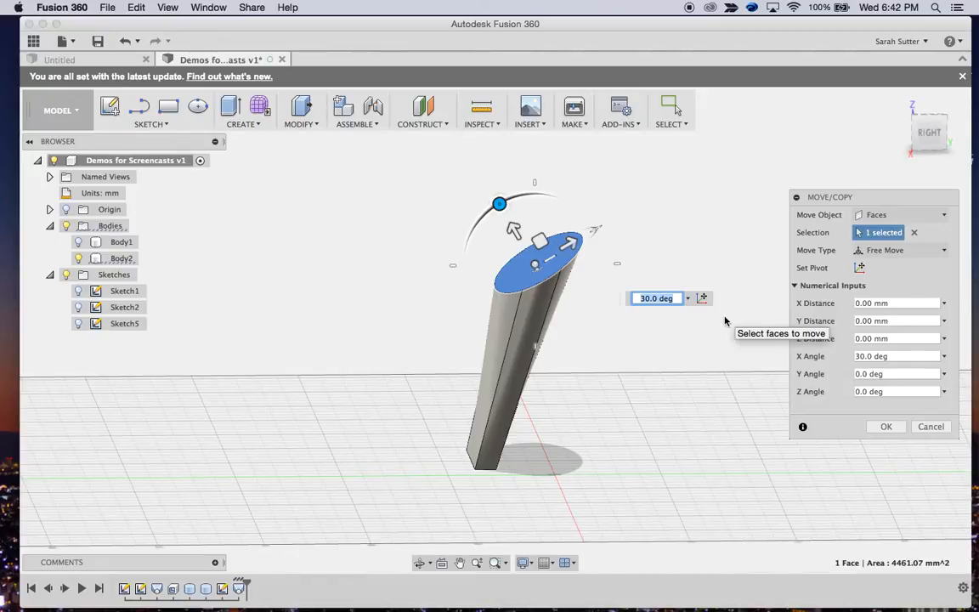
pyautogui.click(885, 425)
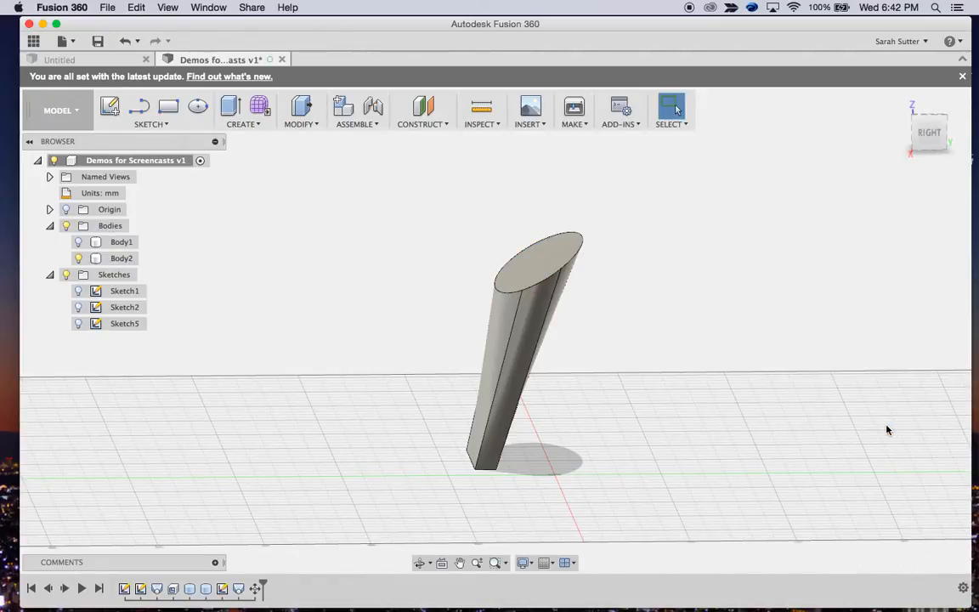
# Shell the lofted body to a 2 mm inside thickness, removing the tilted elliptical top face
pyautogui.click(255, 125)
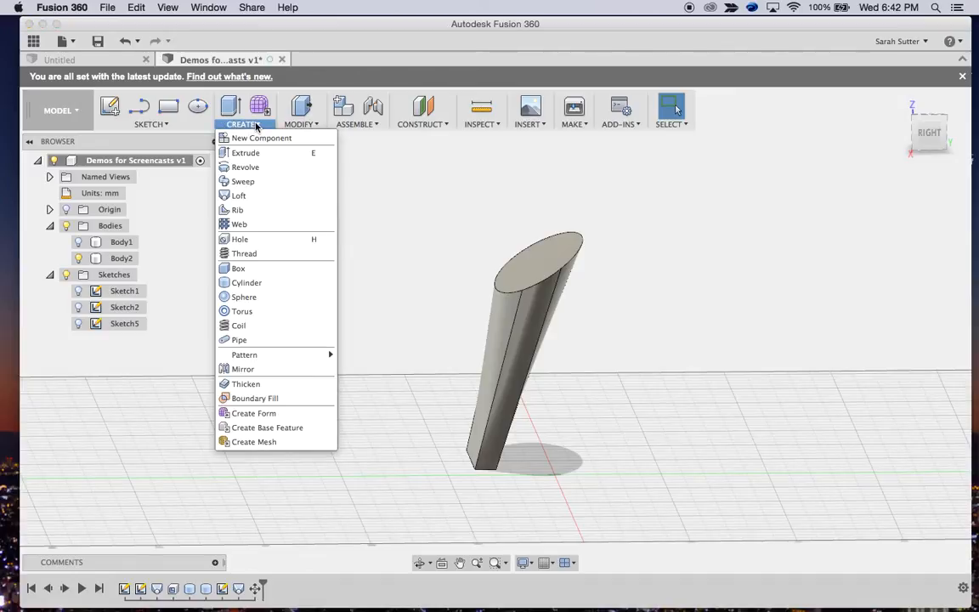
pyautogui.click(294, 113)
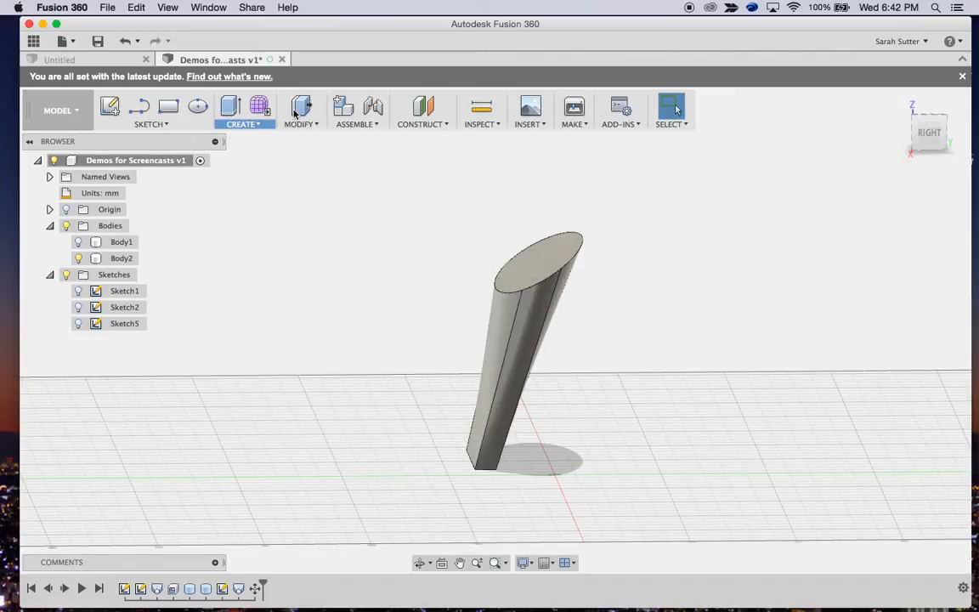
pyautogui.click(295, 119)
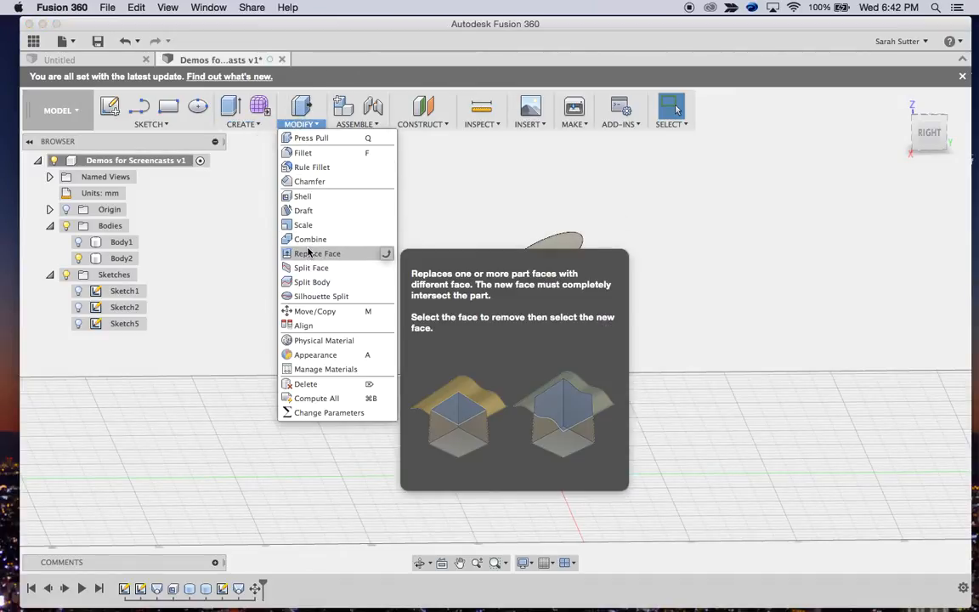
pyautogui.click(308, 197)
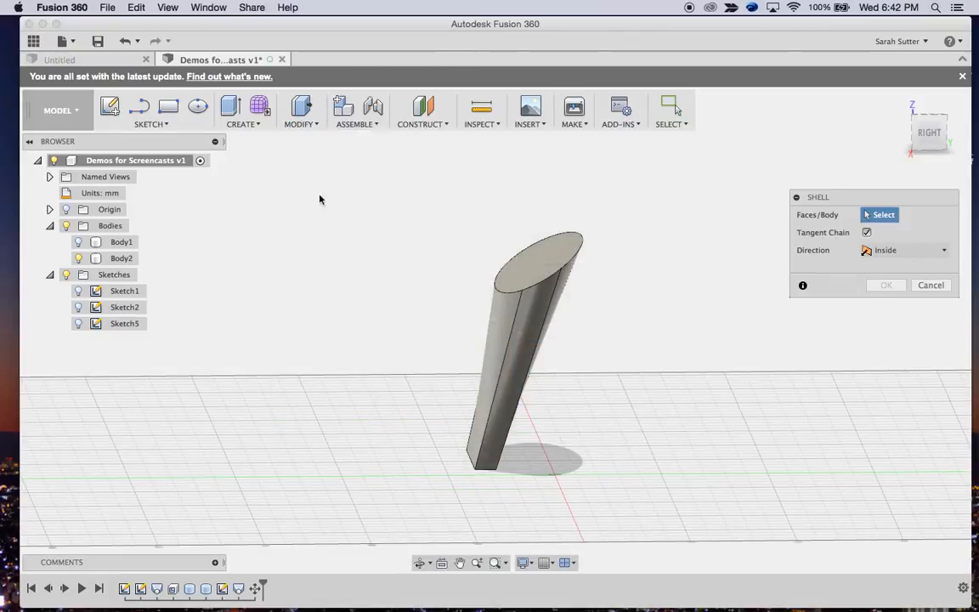
pyautogui.click(548, 256)
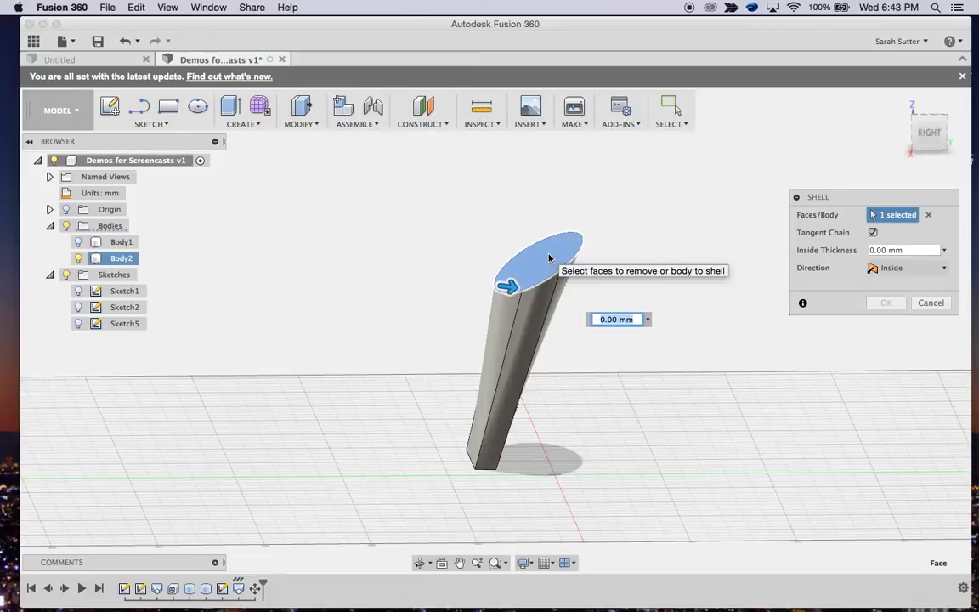
pyautogui.moveTo(548, 258); pyautogui.dragTo(535, 252, button='middle')
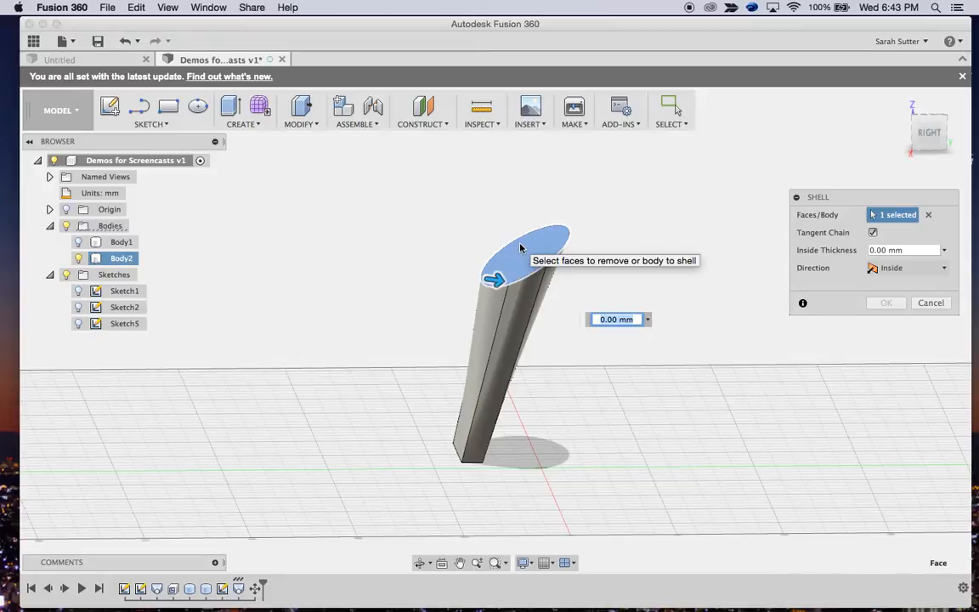
pyautogui.write('2')
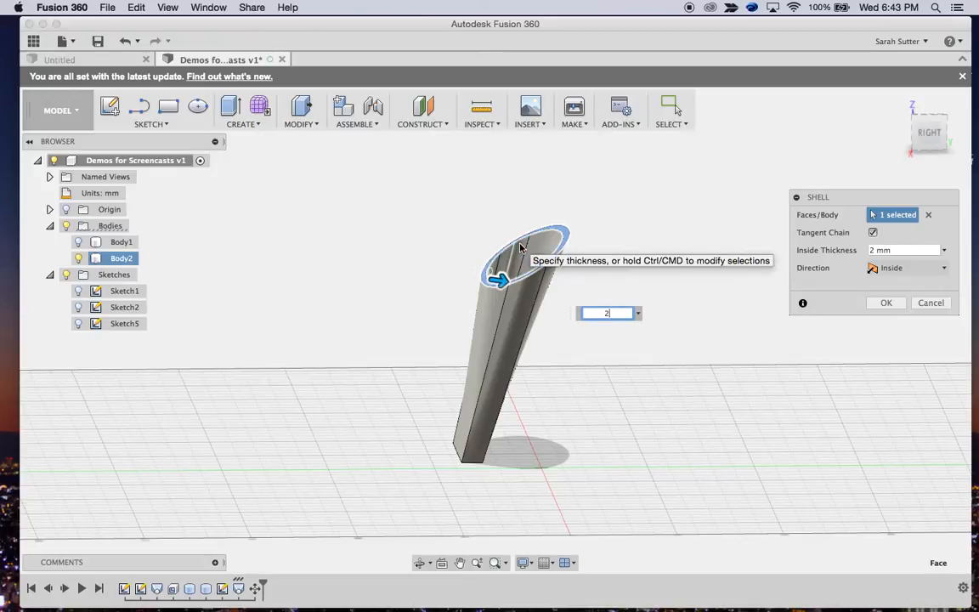
pyautogui.write('mm')
pyautogui.press('Return')
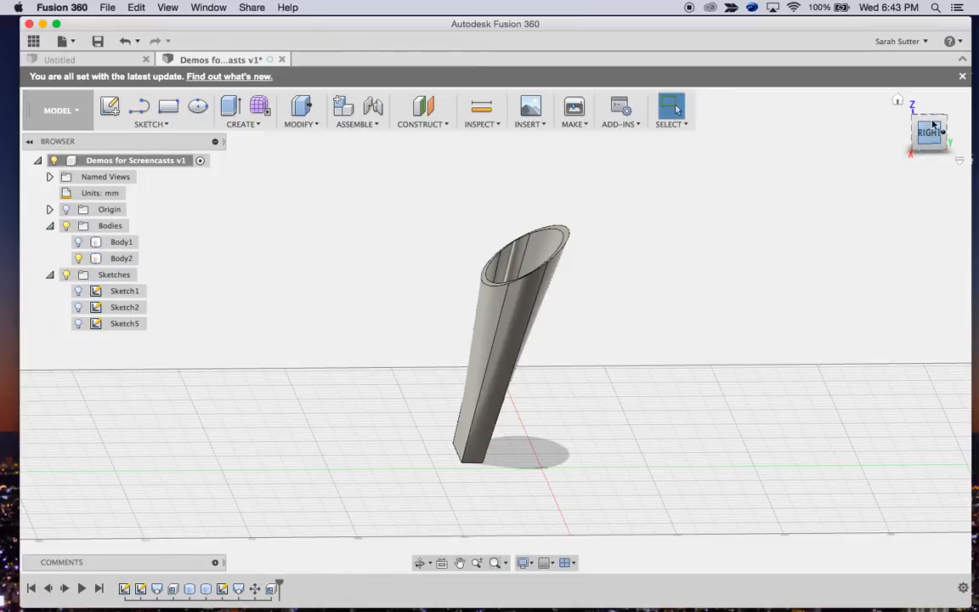
# Try to cut open the body's bottom rectangular face with a 70 by 10 mm box about 17.3 mm deep
pyautogui.moveTo(930, 133)
pyautogui.mouseDown()
pyautogui.moveTo(972, 154)
pyautogui.moveTo(841, 119)
pyautogui.moveTo(868, 180)
pyautogui.moveTo(808, 196)
pyautogui.moveTo(791, 184)
pyautogui.moveTo(776, 89)
pyautogui.moveTo(742, 32)
pyautogui.mouseUp()
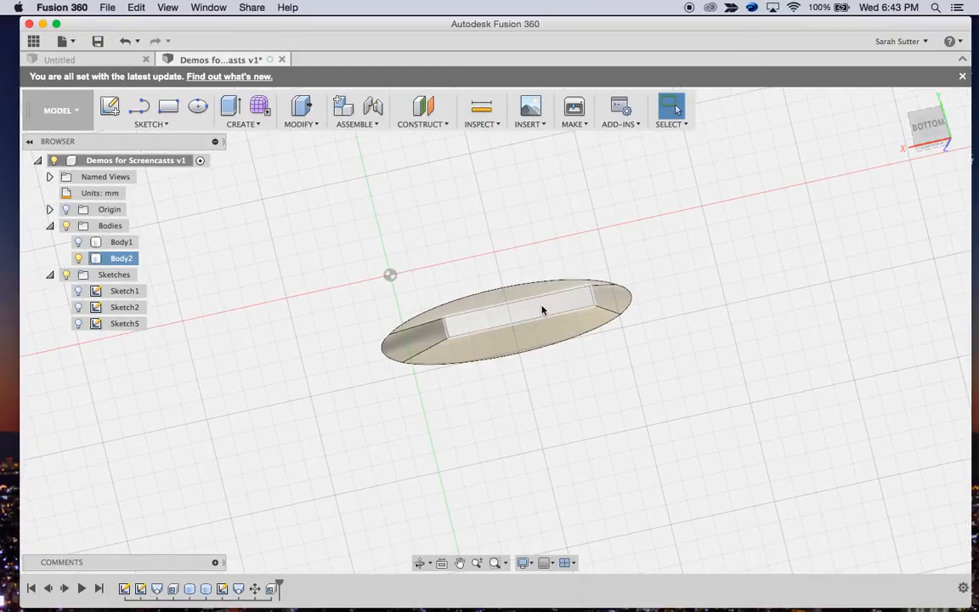
pyautogui.click(258, 128)
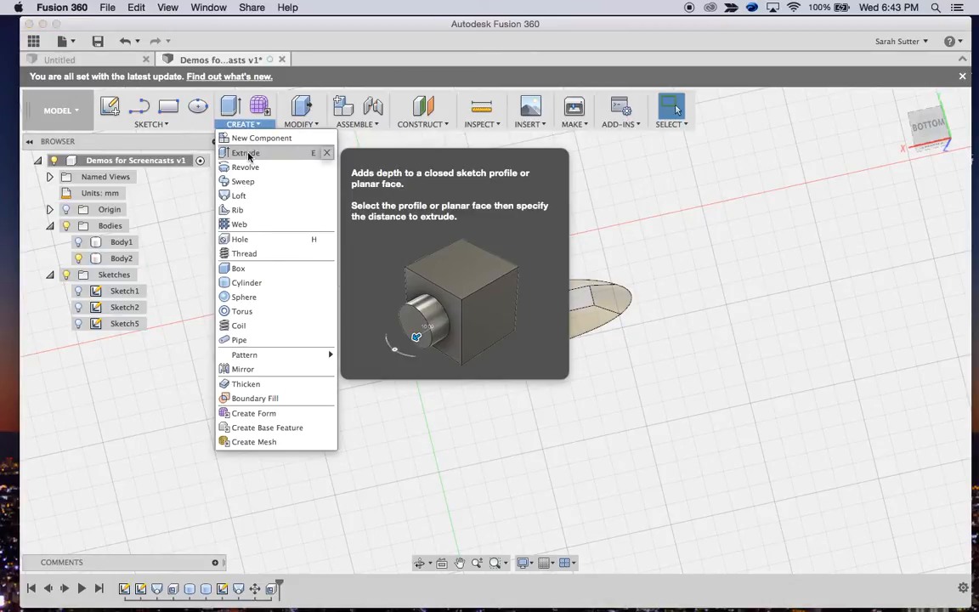
pyautogui.click(240, 268)
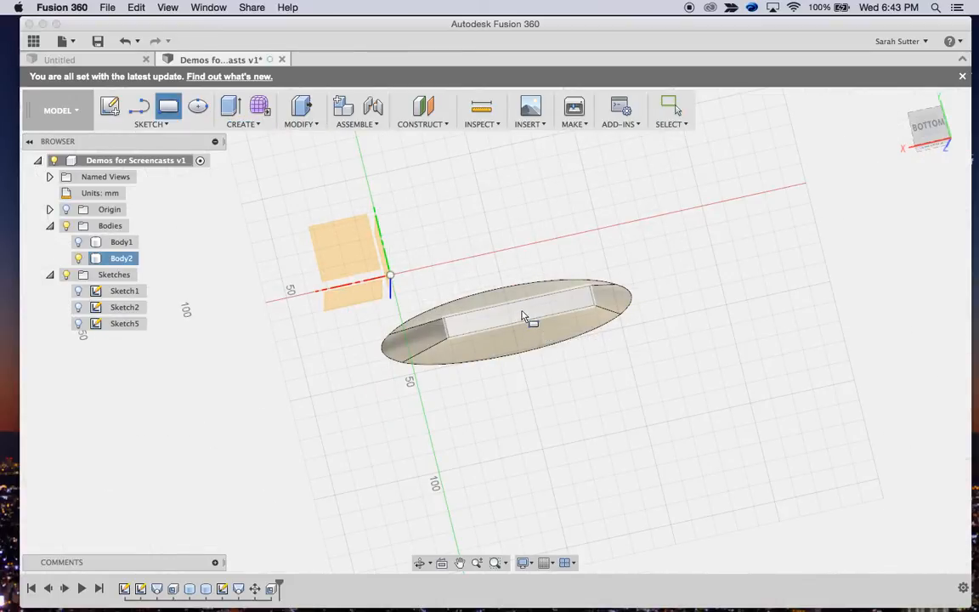
pyautogui.click(449, 326)
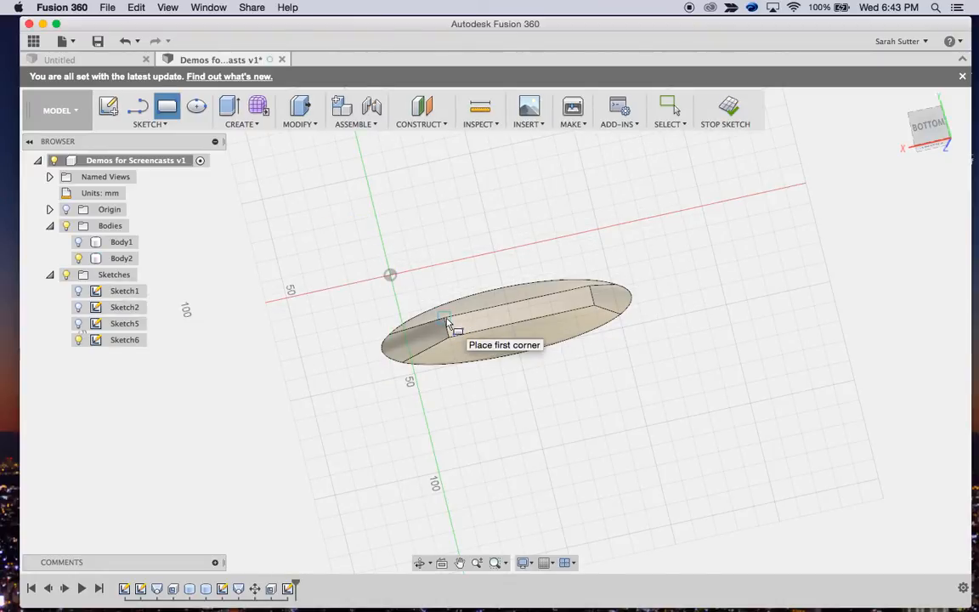
pyautogui.scroll(5, 448, 323)
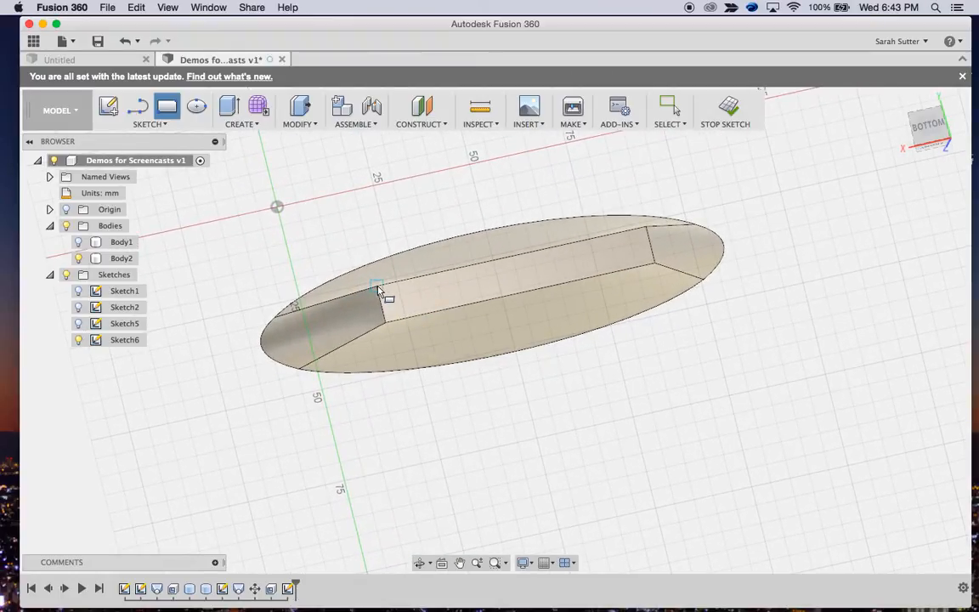
pyautogui.click(379, 290)
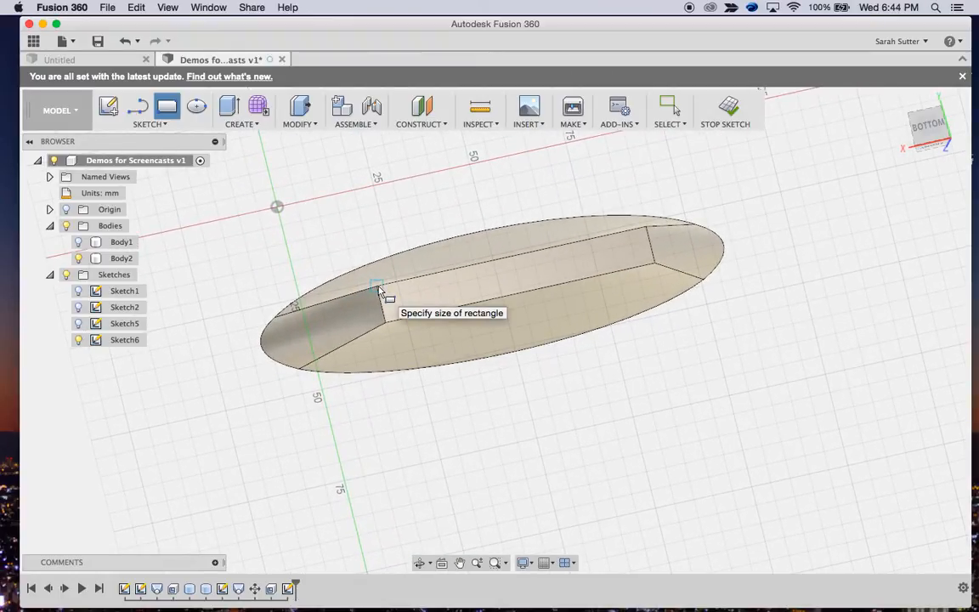
pyautogui.click(655, 265)
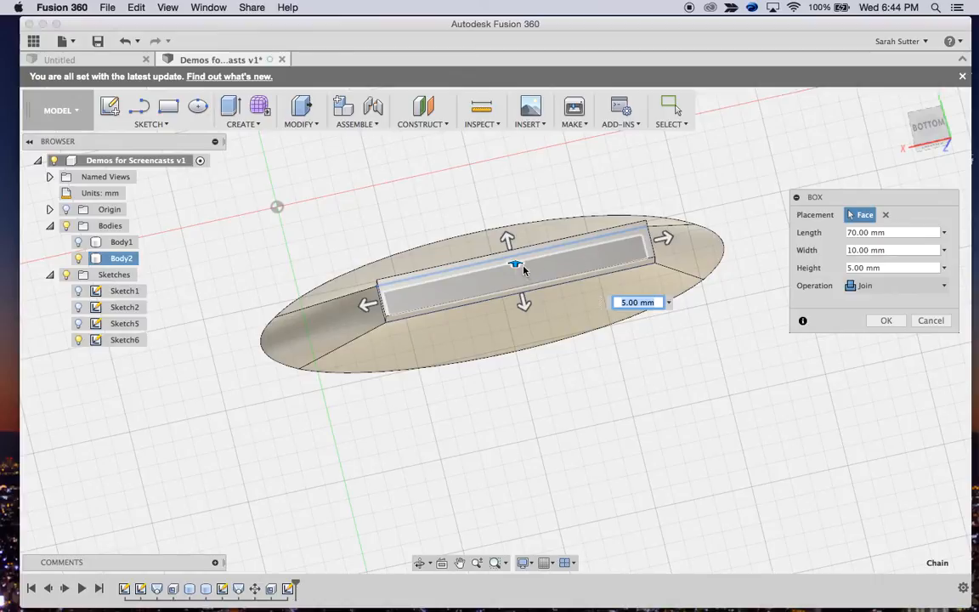
pyautogui.moveTo(515, 264); pyautogui.dragTo(516, 298)
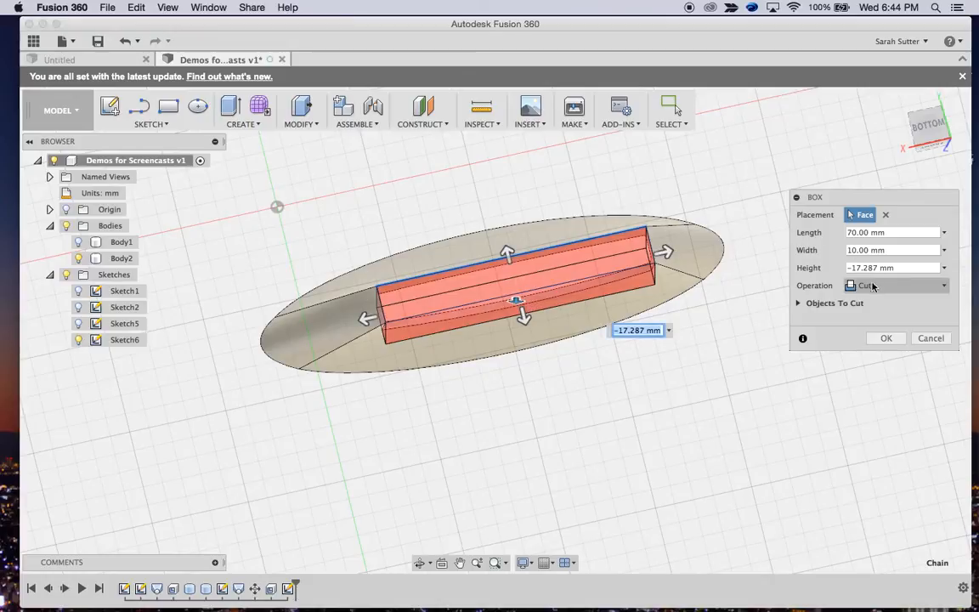
pyautogui.click(882, 339)
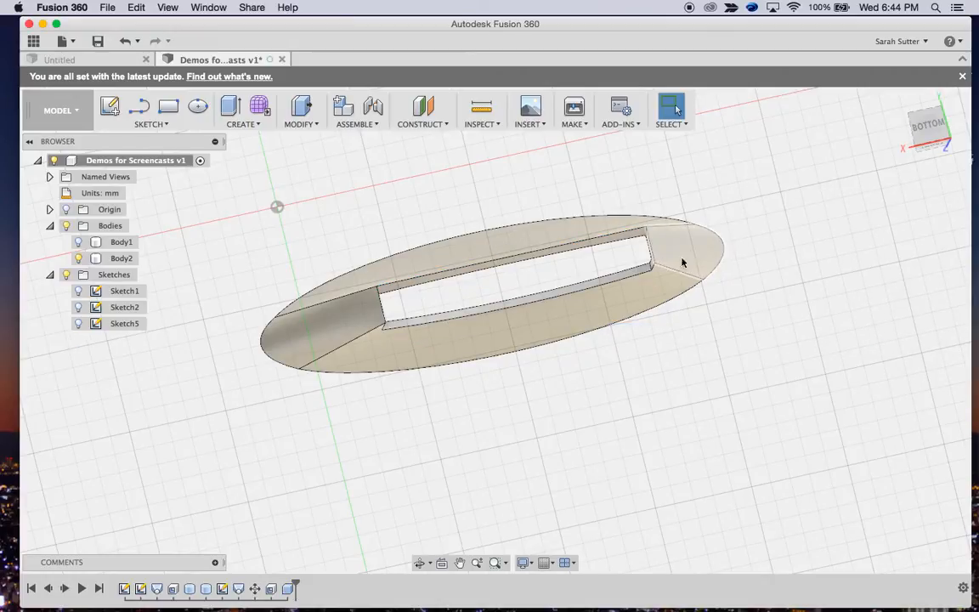
pyautogui.click(548, 288)
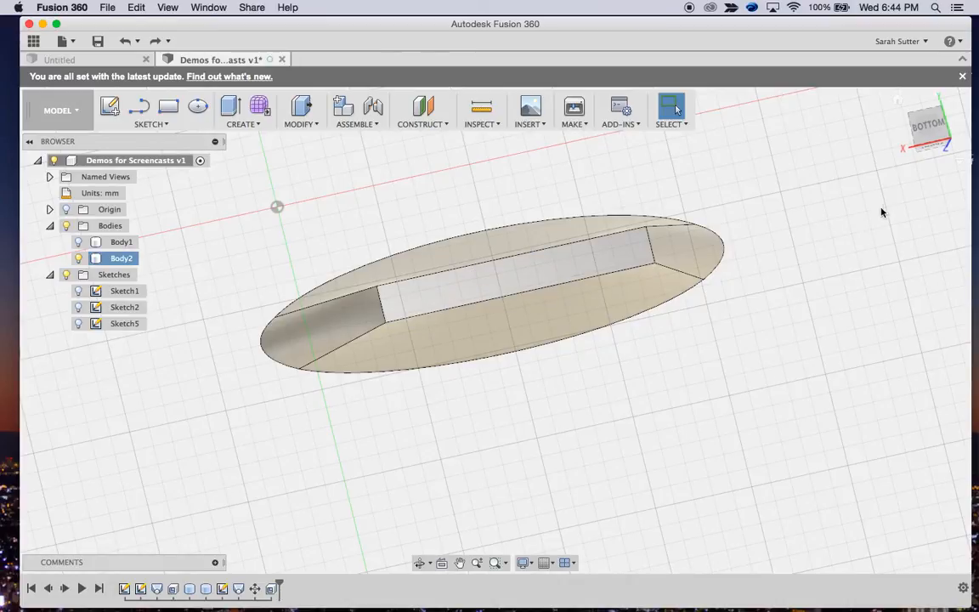
pyautogui.click(853, 197)
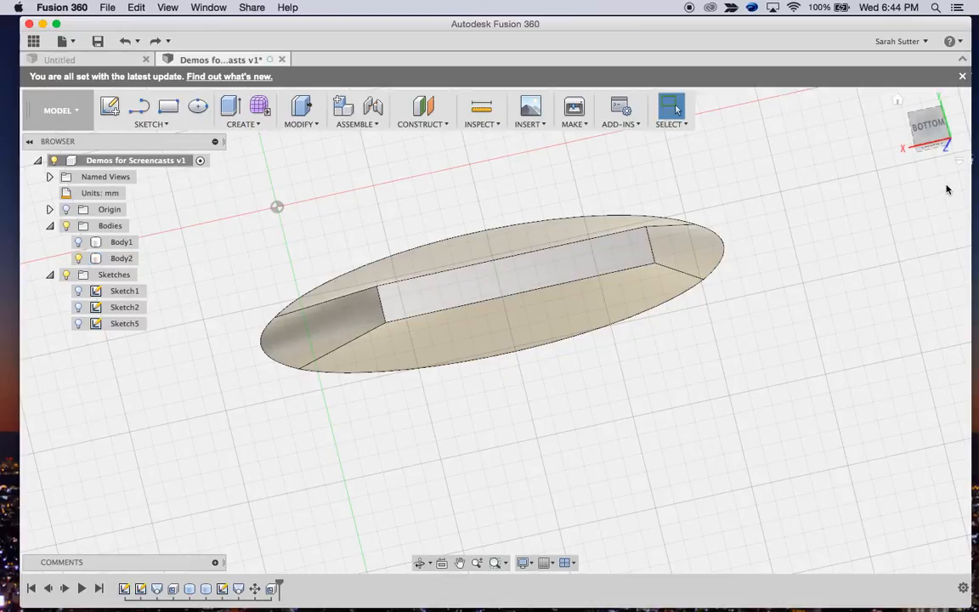
# Start a box on the body's bottom rectangular face, with a 70 by 10 mm base spanning its opposite corners
pyautogui.click(932, 145)
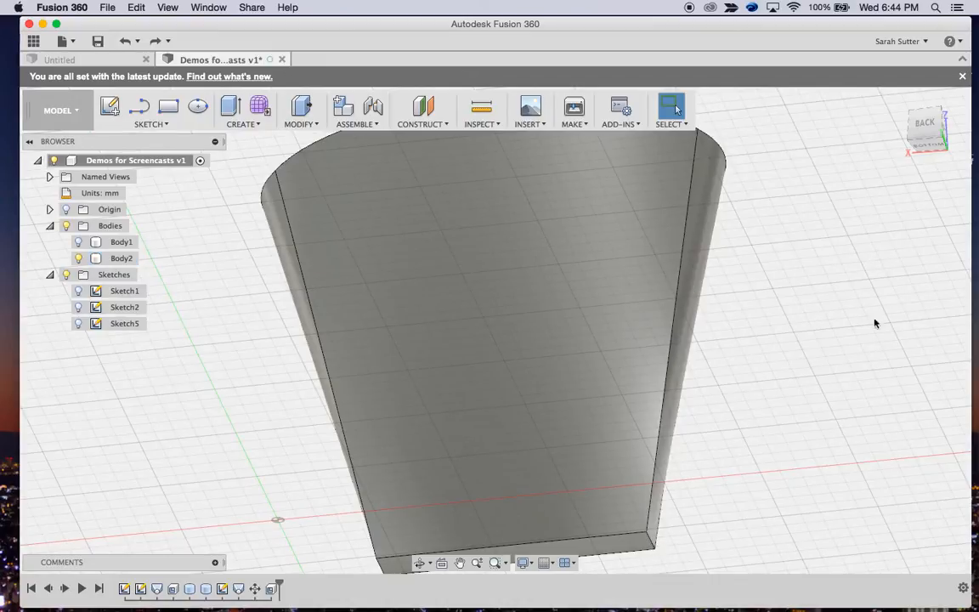
pyautogui.scroll(-5, 655, 354)
pyautogui.scroll(-2, 658, 352)
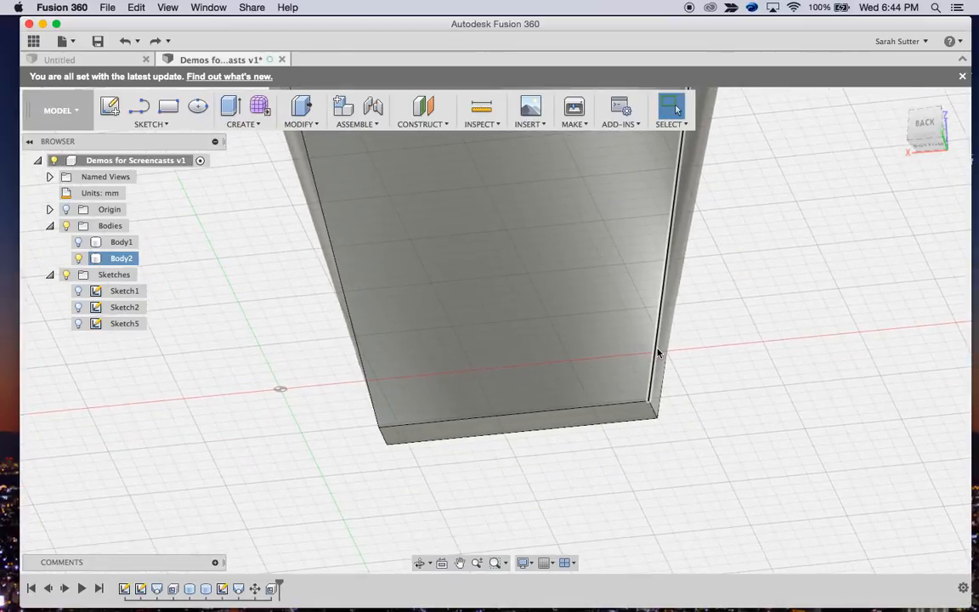
pyautogui.click(511, 415)
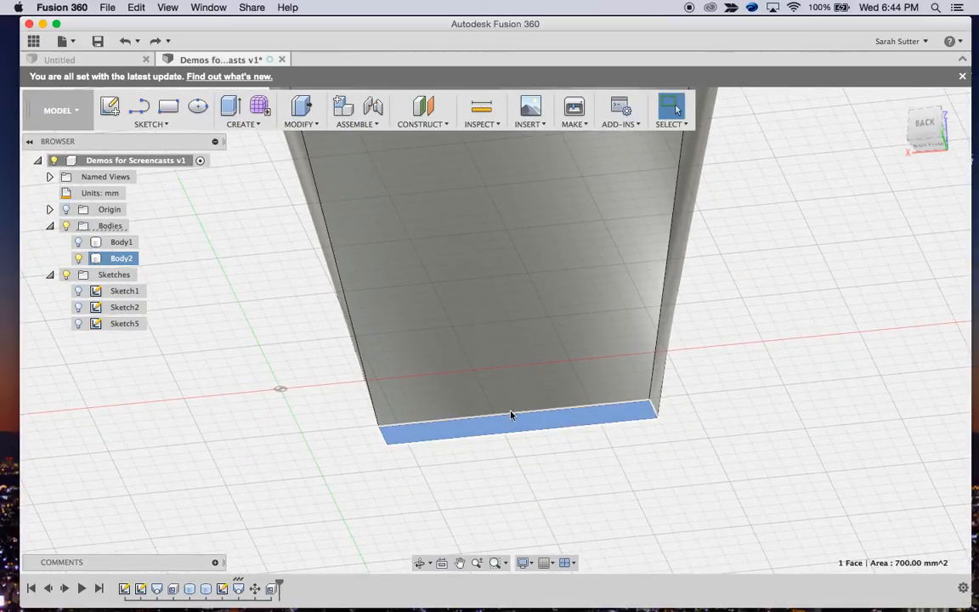
pyautogui.click(253, 125)
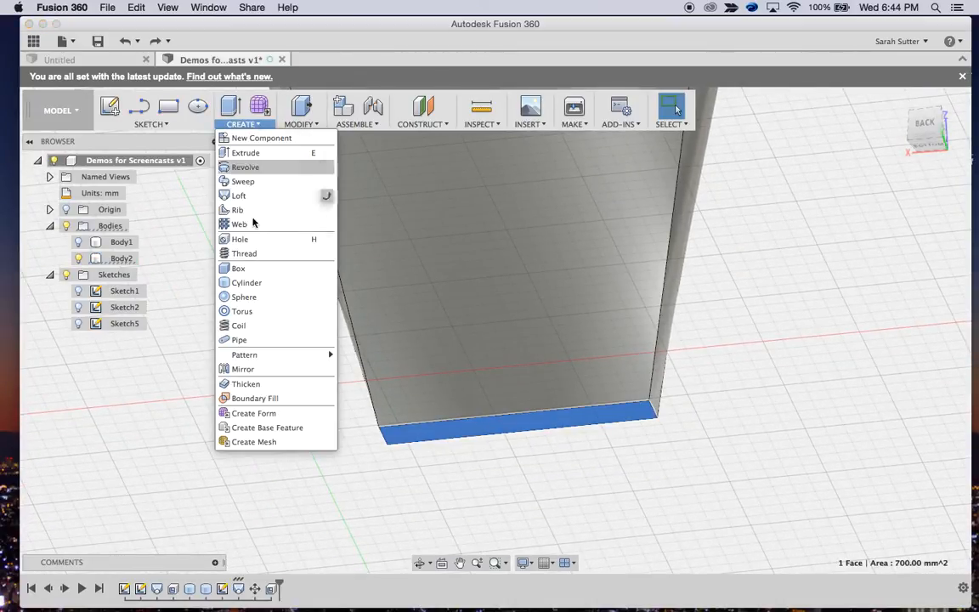
pyautogui.click(247, 269)
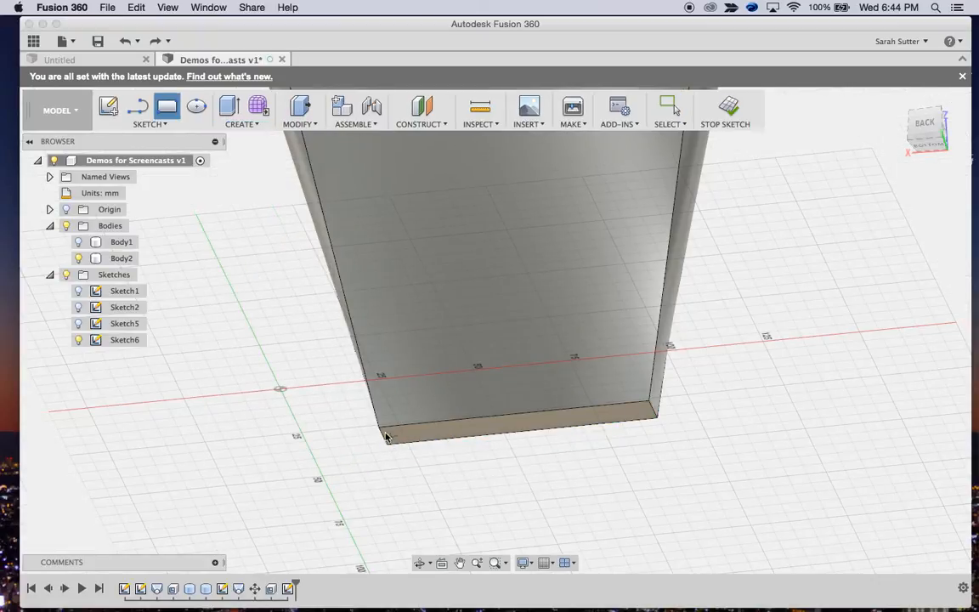
pyautogui.click(384, 438)
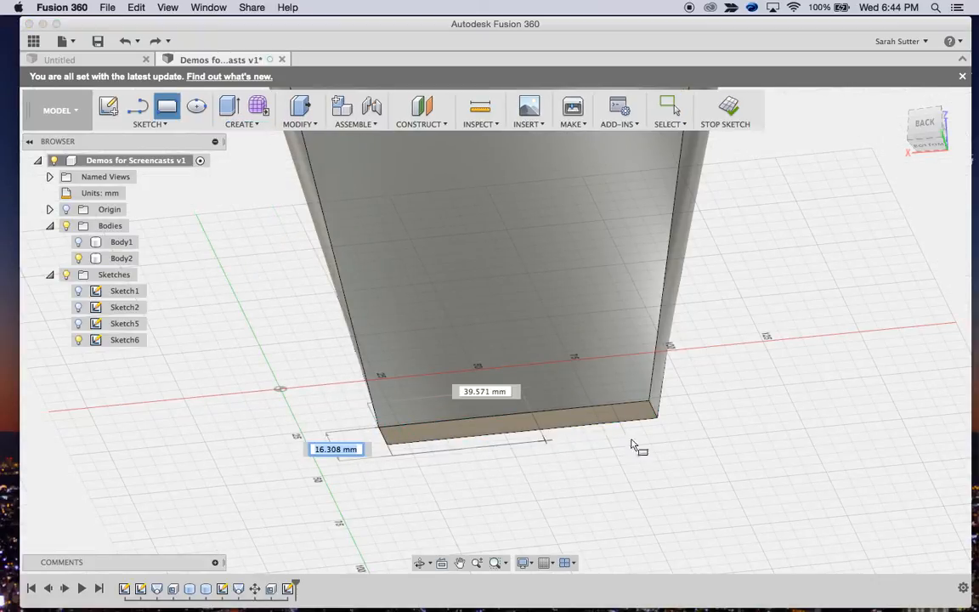
pyautogui.click(660, 426)
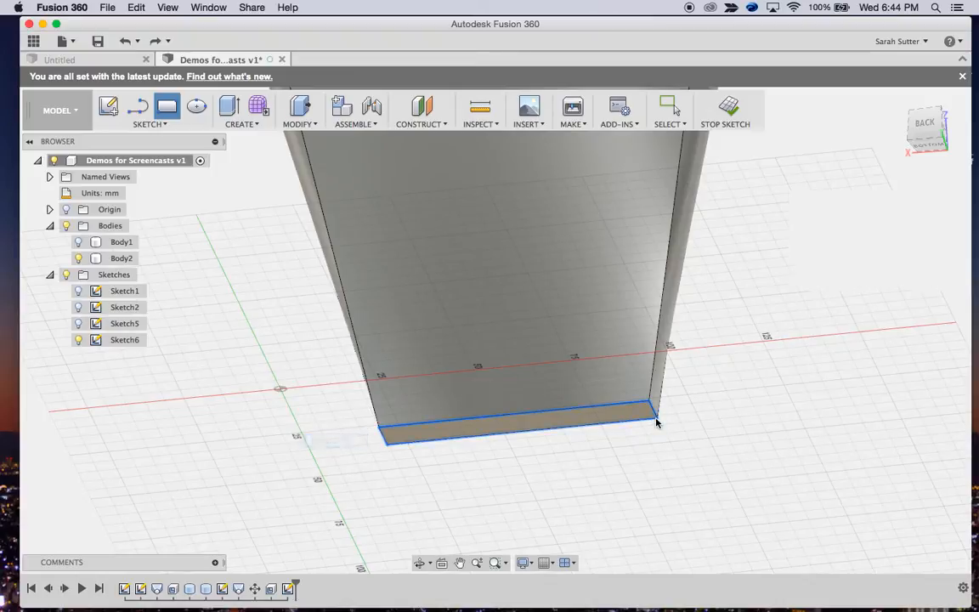
# Extend the box 10 mm outward from the bottom face and join it to the lofted body
pyautogui.moveTo(518, 452); pyautogui.dragTo(517, 474)
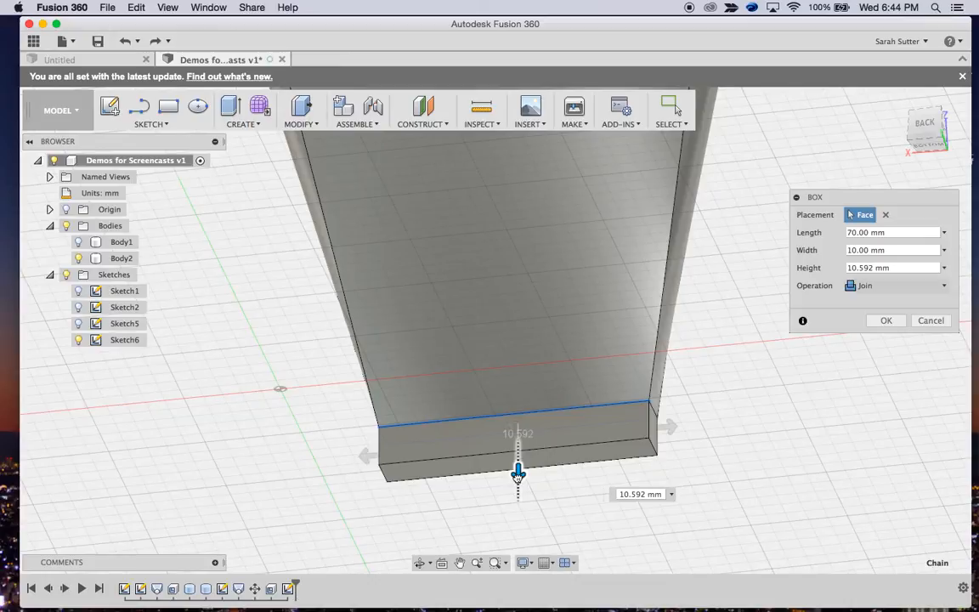
pyautogui.moveTo(517, 476); pyautogui.dragTo(518, 472)
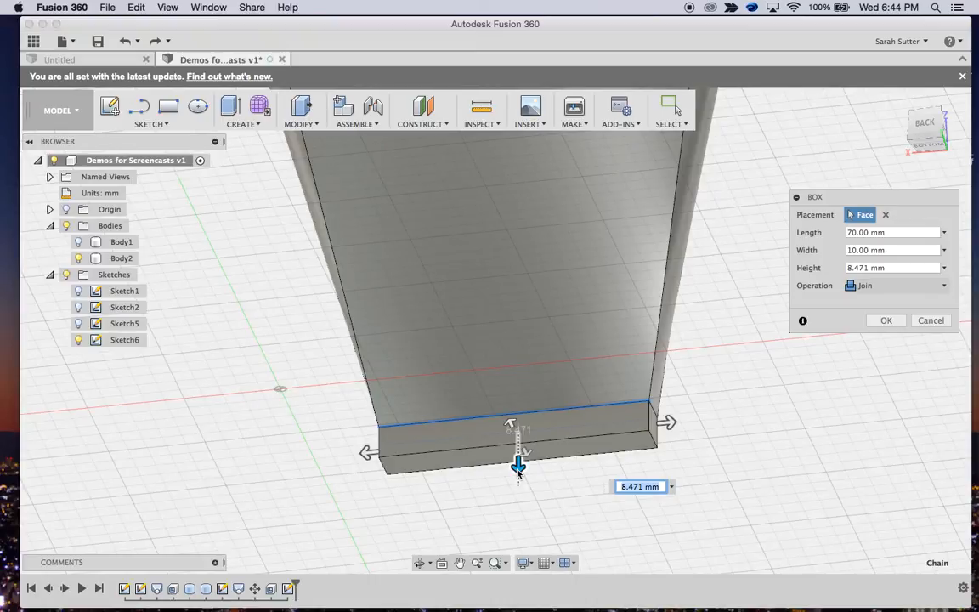
pyautogui.write('10mm')
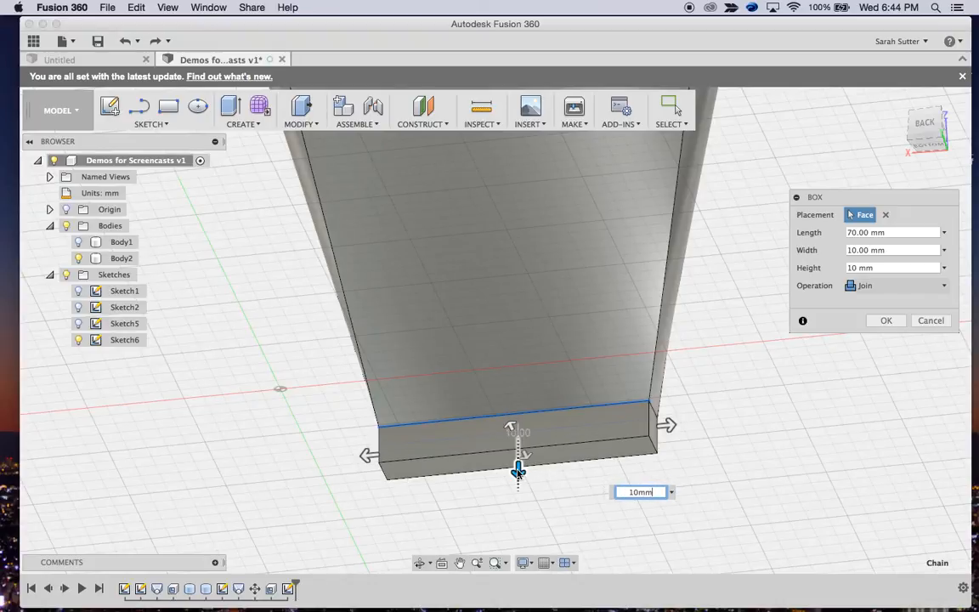
pyautogui.press('Return')
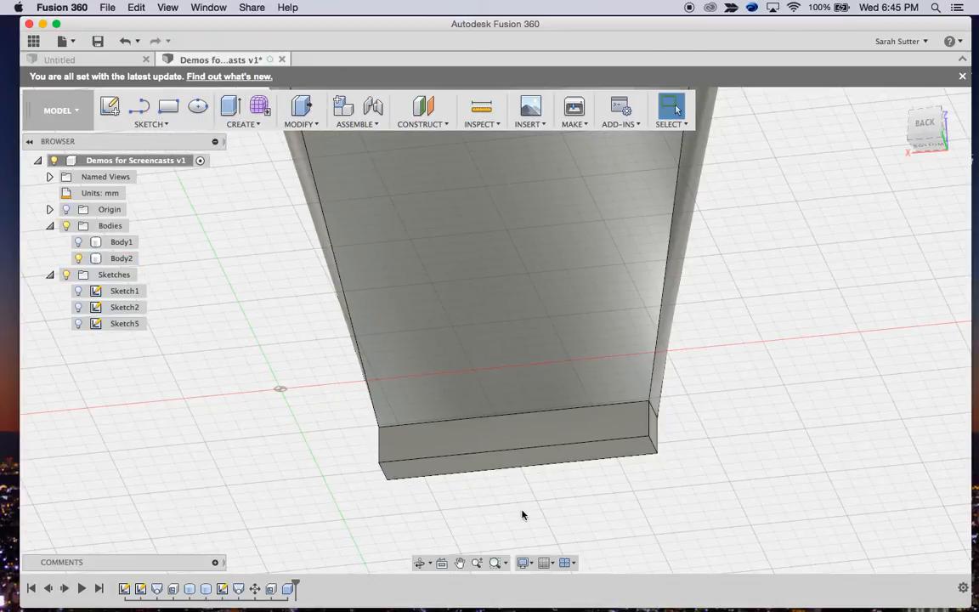
# Sketch a rectangle about 66.9 by 4.7 mm inside the outline of the joined box's bottom face
pyautogui.click(572, 455)
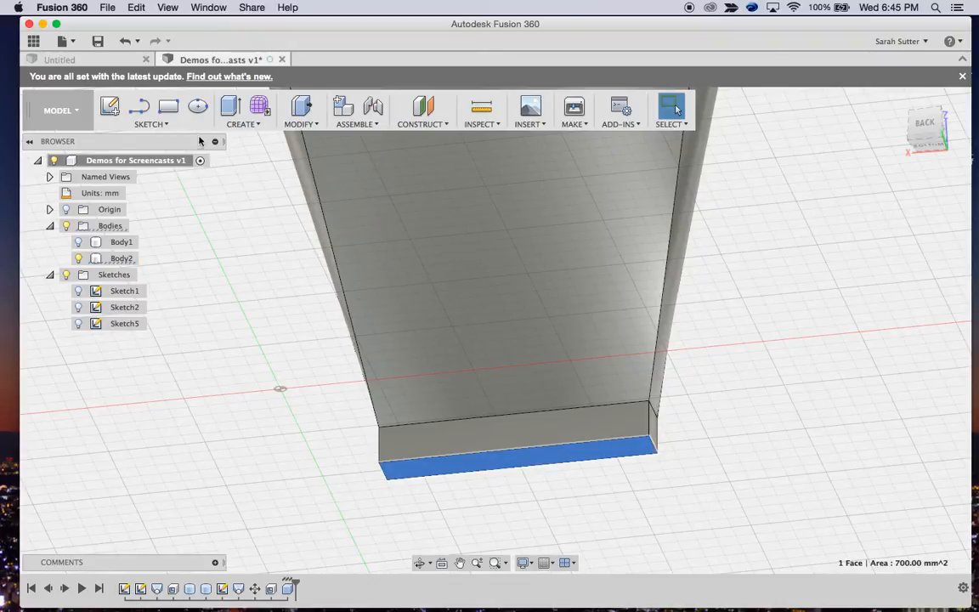
pyautogui.click(168, 107)
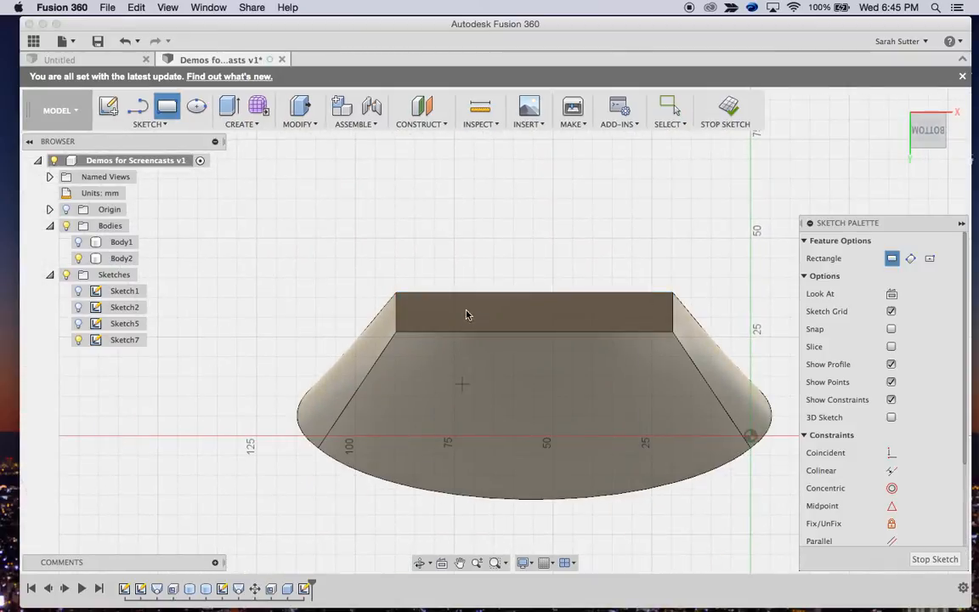
pyautogui.click(405, 303)
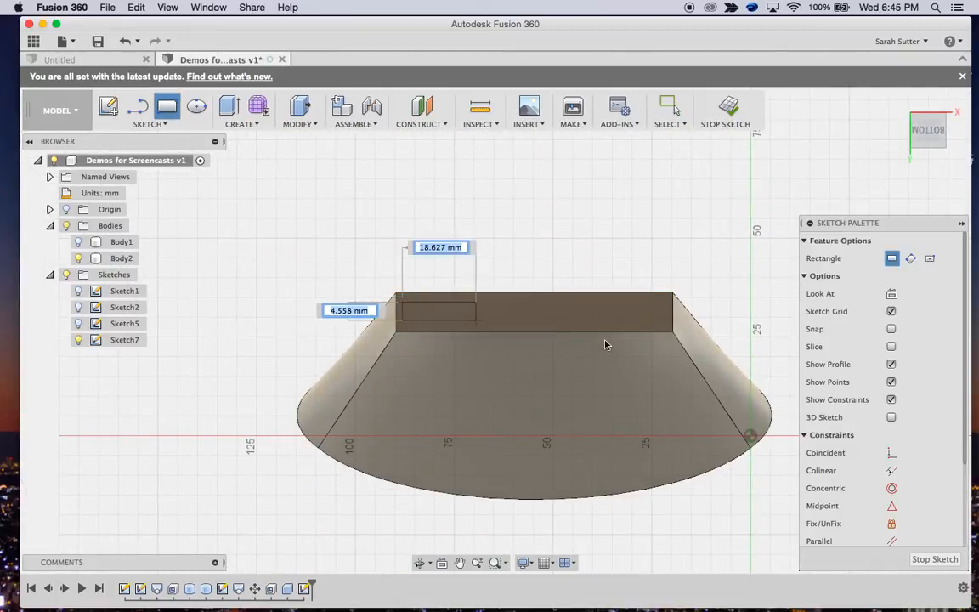
pyautogui.click(662, 323)
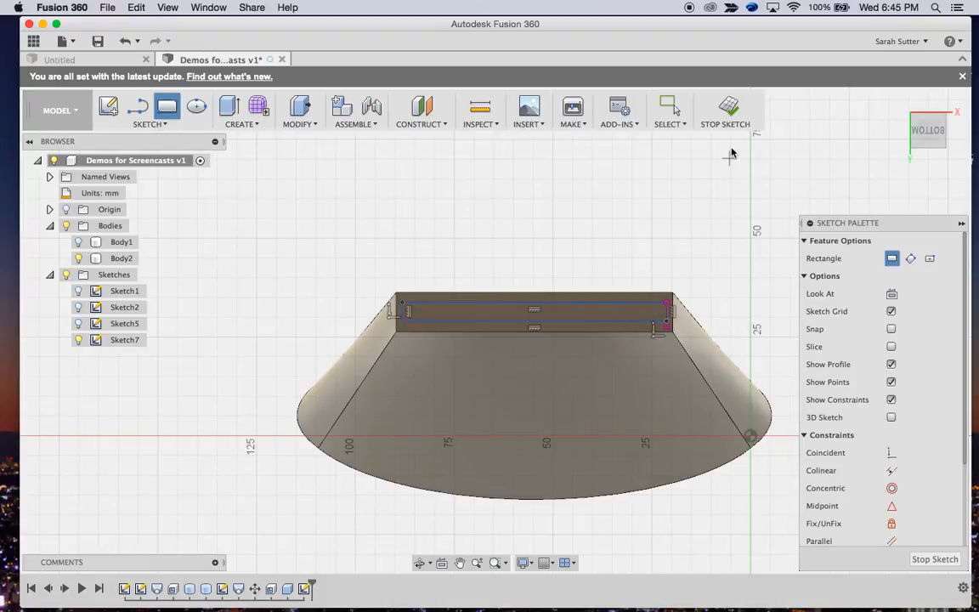
pyautogui.click(730, 109)
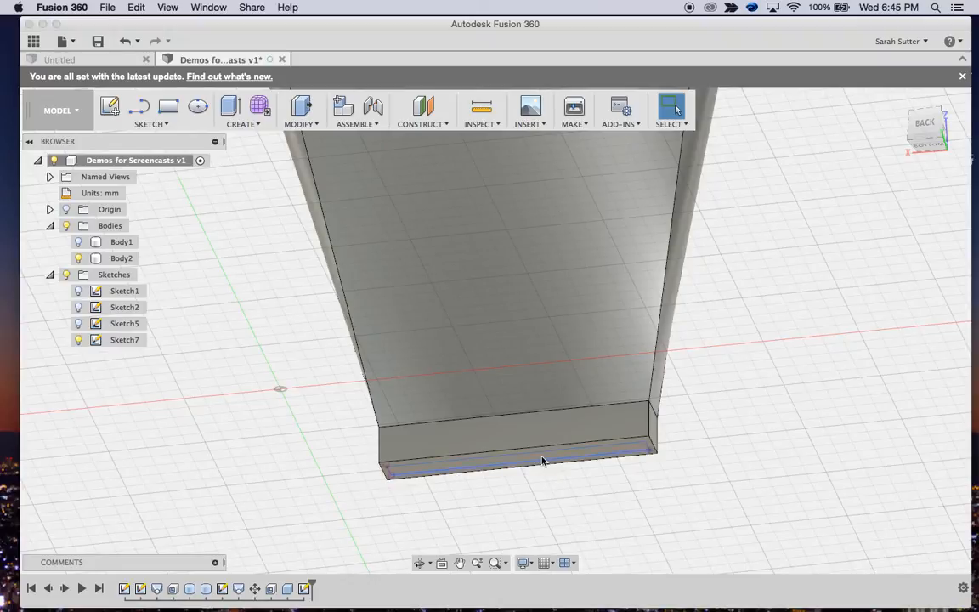
# Try to cut the inner rectangle profile about 47.8 mm into the body with Press Pull, and undo the cut
pyautogui.click(313, 129)
pyautogui.click(308, 137)
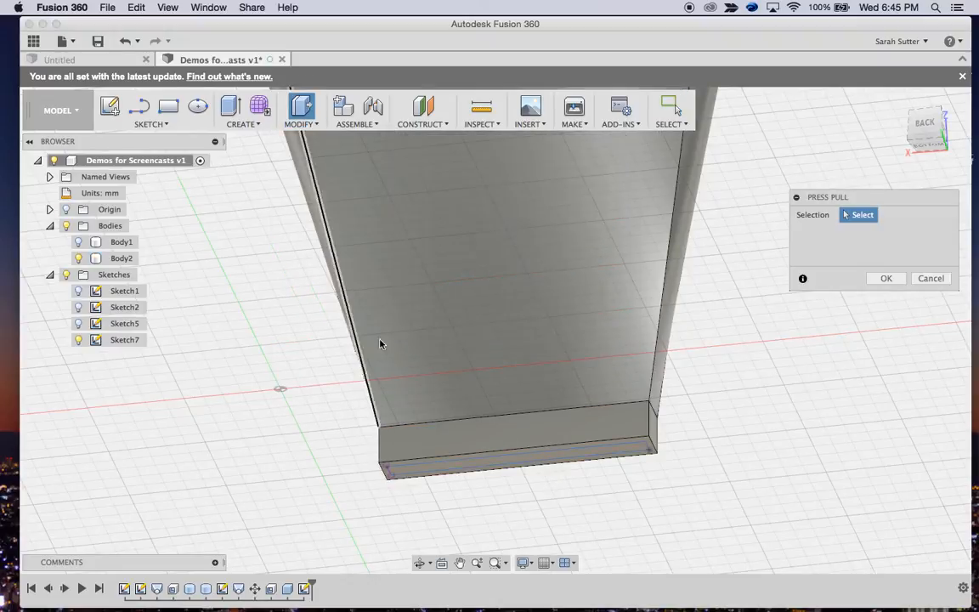
pyautogui.click(454, 469)
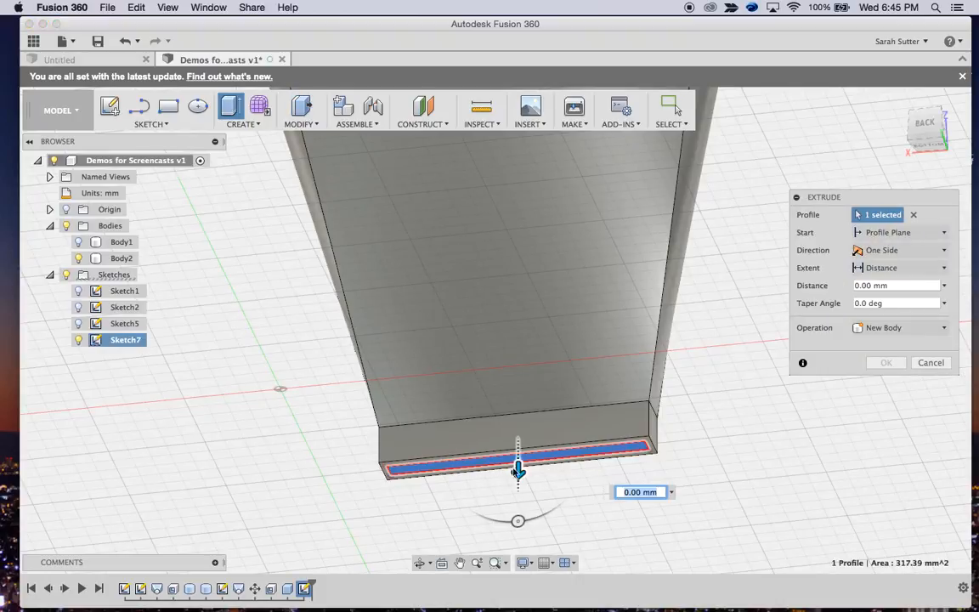
pyautogui.moveTo(517, 467); pyautogui.dragTo(532, 303)
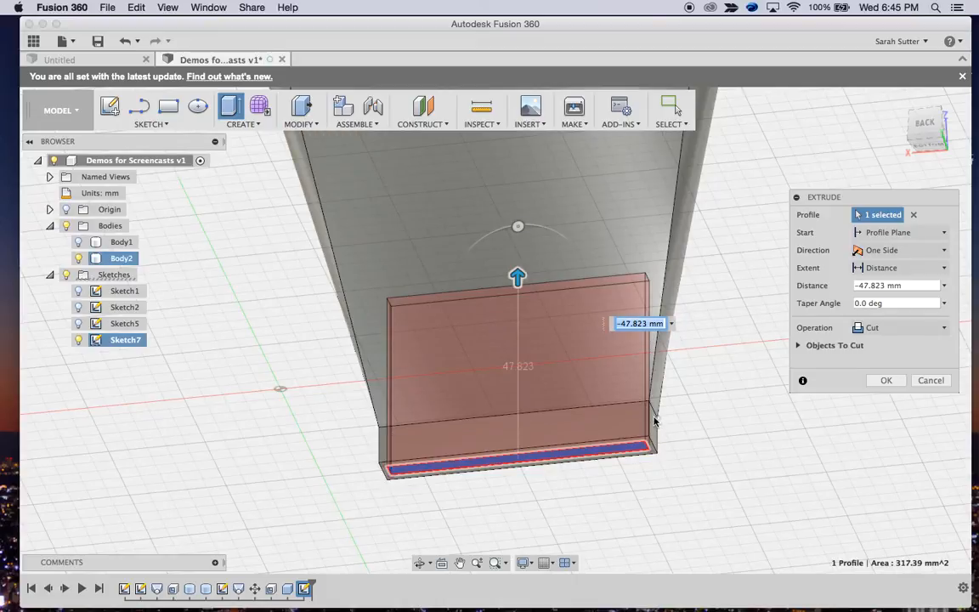
pyautogui.click(886, 380)
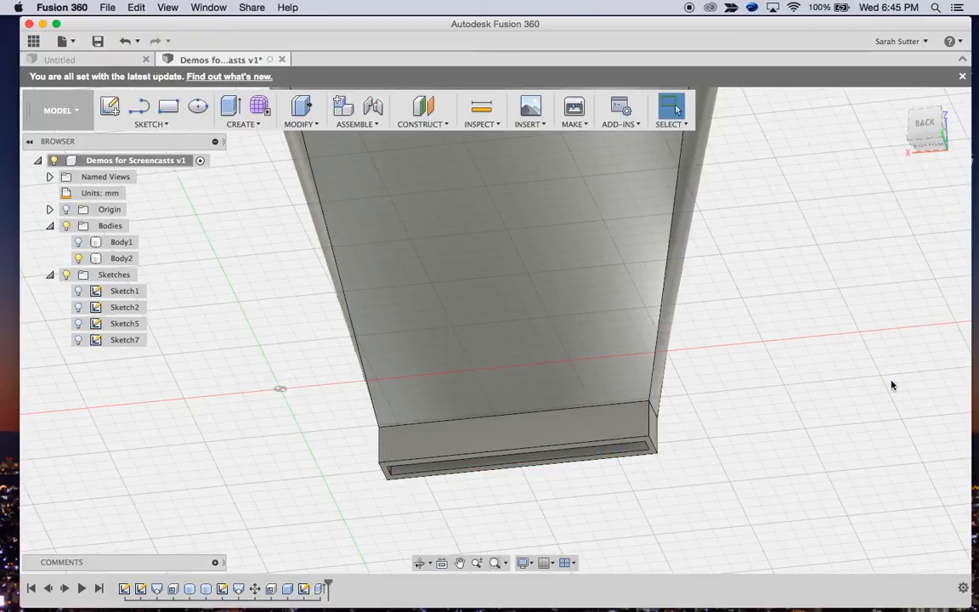
pyautogui.click(928, 138)
pyautogui.moveTo(932, 79)
pyautogui.mouseDown()
pyautogui.moveTo(924, 27)
pyautogui.moveTo(920, 607)
pyautogui.moveTo(919, 29)
pyautogui.mouseUp()
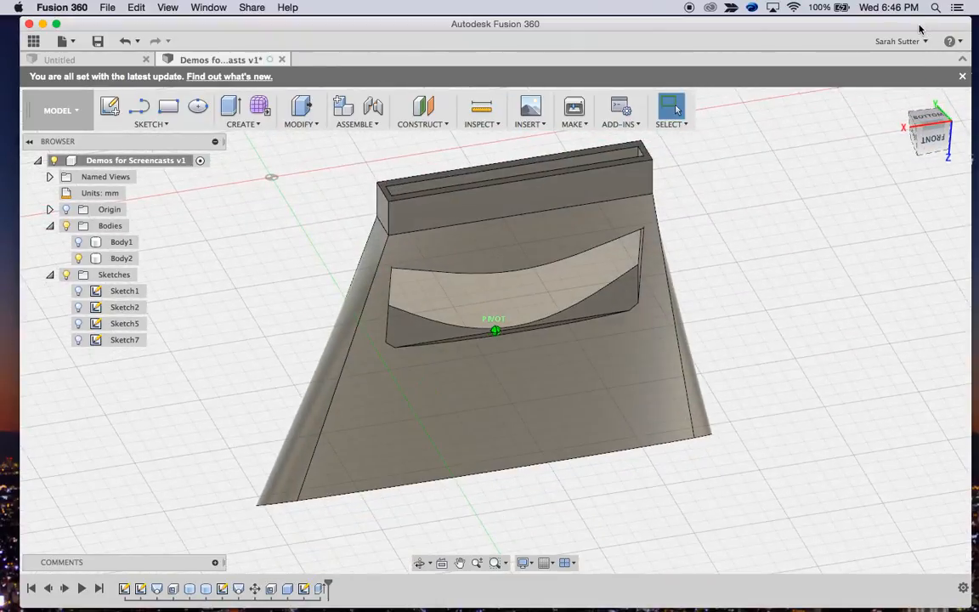
pyautogui.press('super+z')
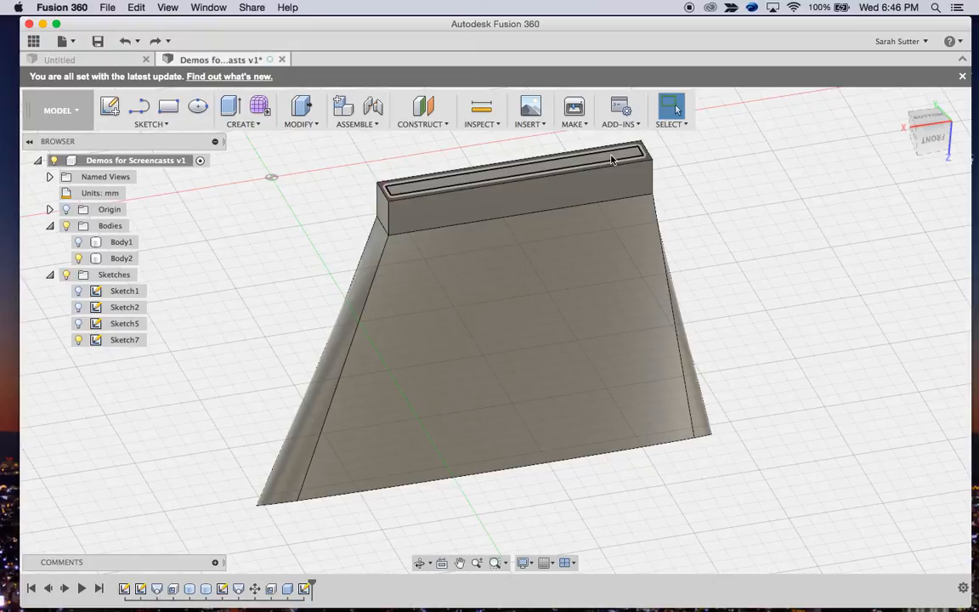
# Cut the inner rectangle profile about 13 mm into the body with Press Pull and inspect the opening from both ends
pyautogui.press('q')
pyautogui.click(611, 159)
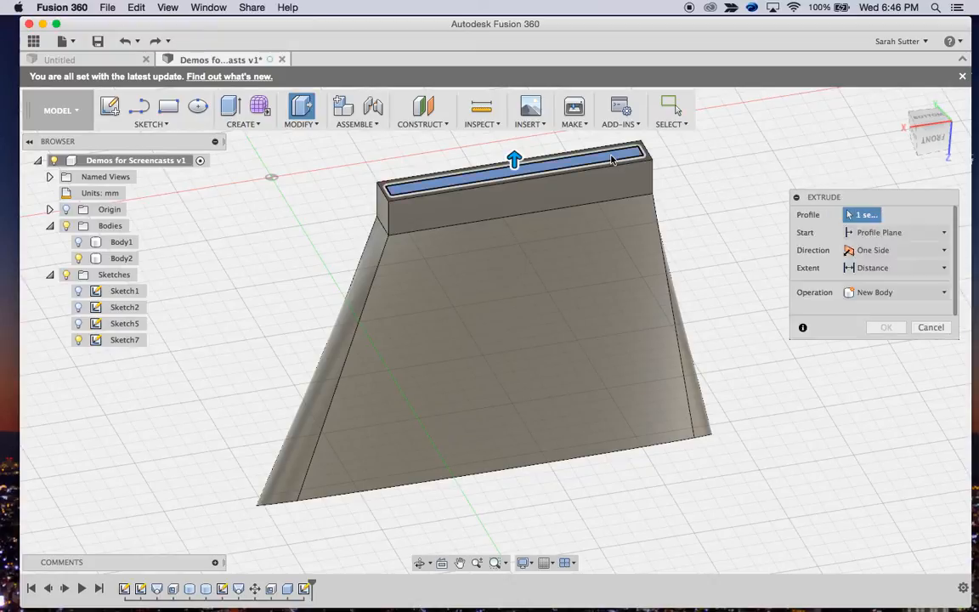
pyautogui.moveTo(514, 162); pyautogui.dragTo(516, 208)
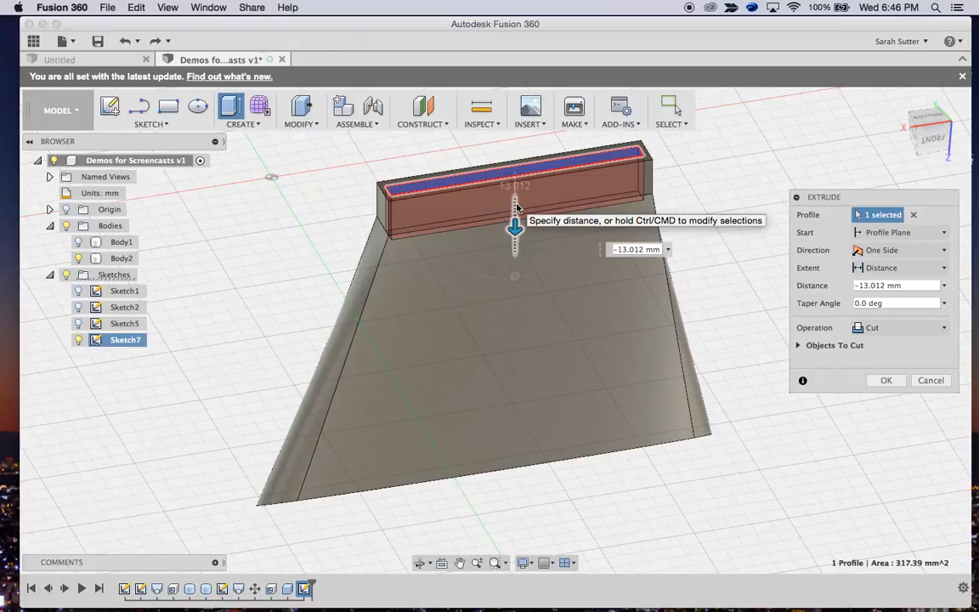
pyautogui.moveTo(516, 207)
pyautogui.mouseDown()
pyautogui.moveTo(517, 379)
pyautogui.moveTo(524, 207)
pyautogui.mouseUp()
pyautogui.click(885, 379)
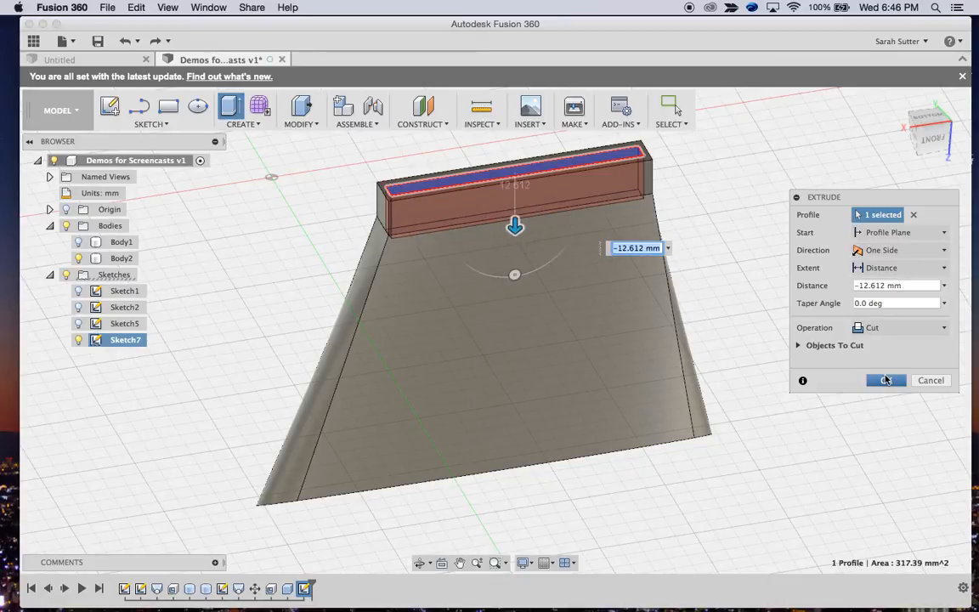
pyautogui.click(930, 119)
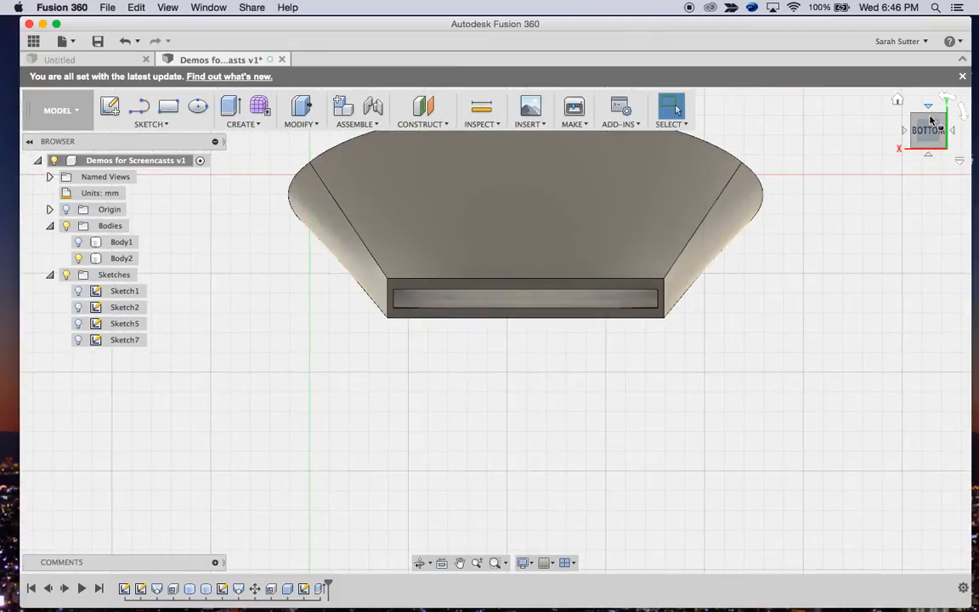
pyautogui.moveTo(930, 119); pyautogui.dragTo(929, 156)
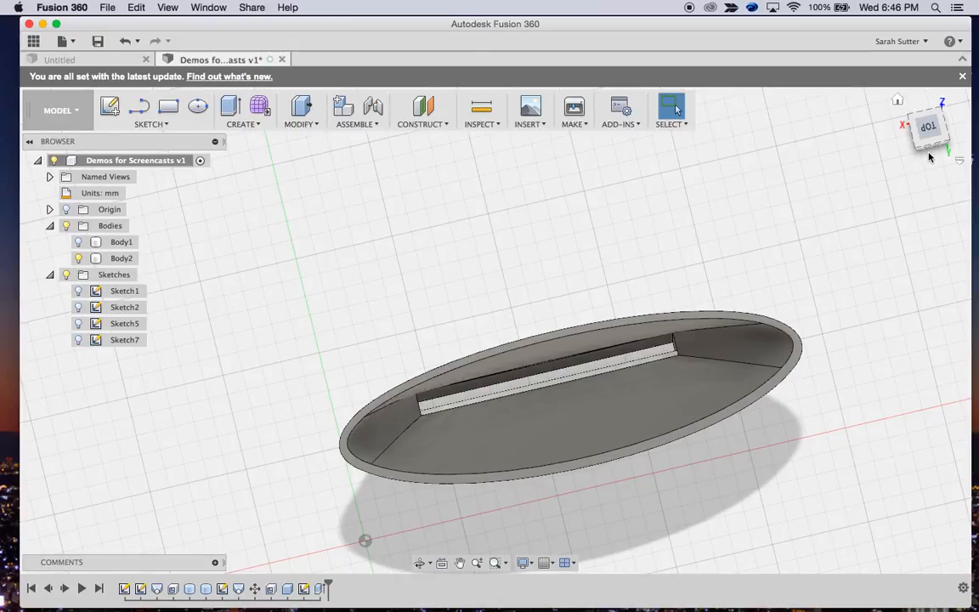